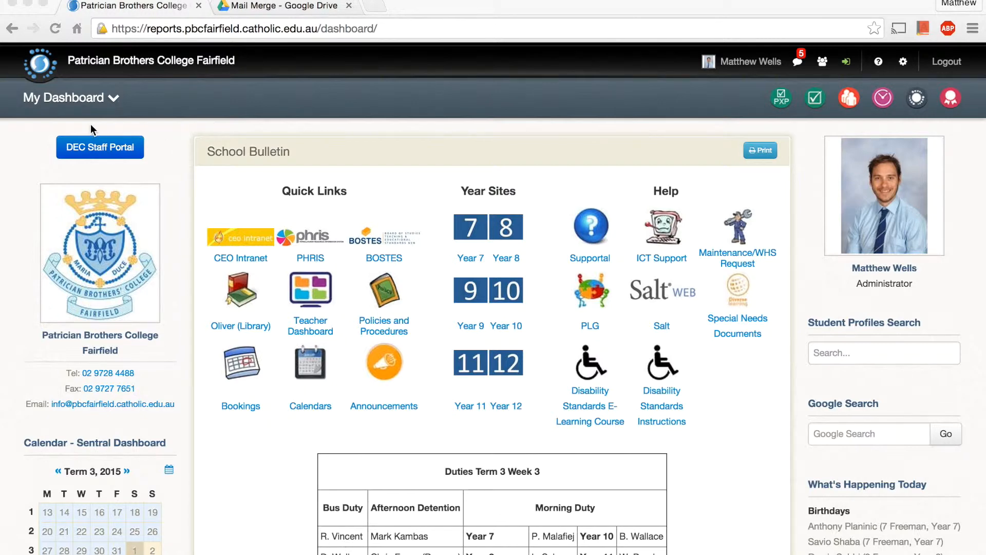
- Open the data export page of Student Profiles
left_click(38, 59)
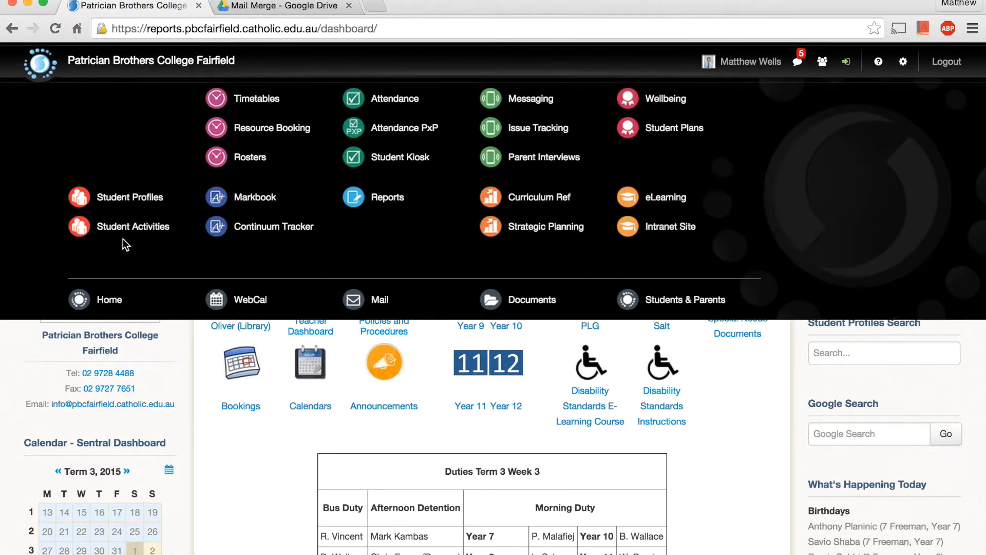
left_click(128, 199)
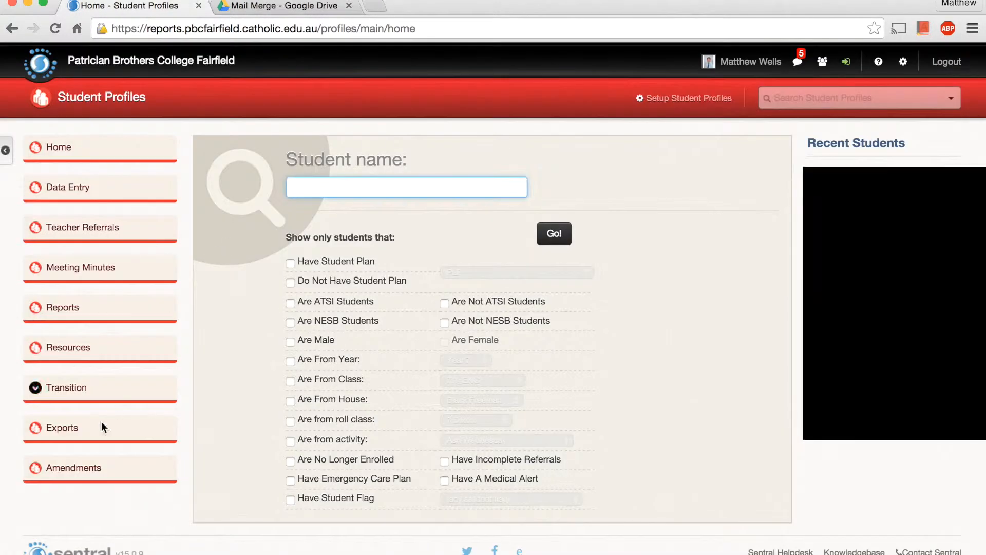
left_click(73, 436)
left_click(48, 454)
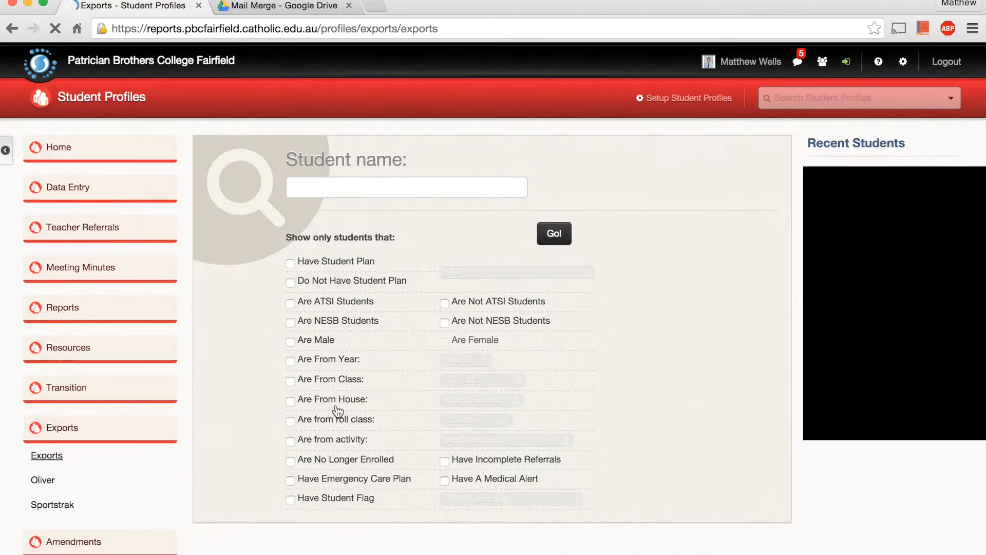
- Export the Student Details contact information for students from Year 7
left_click(259, 358)
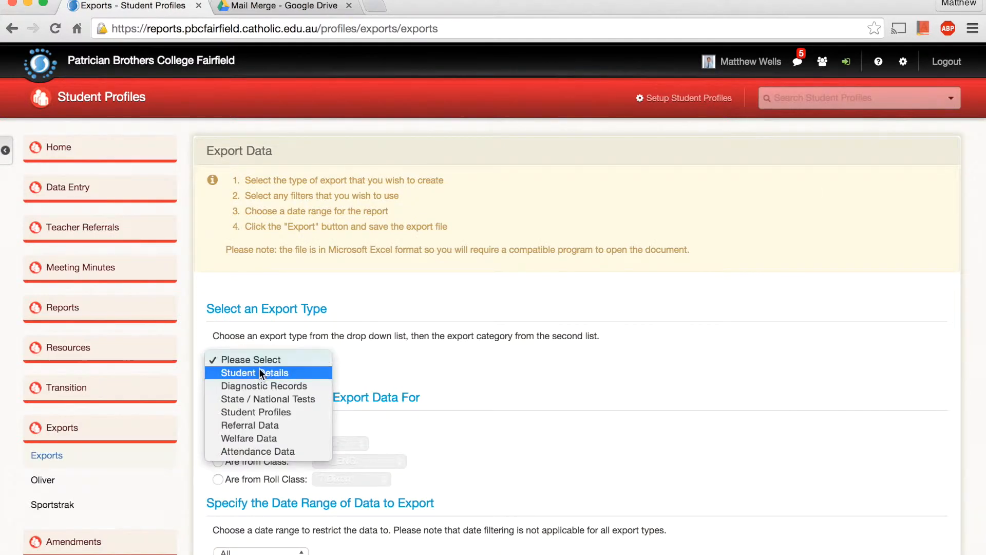
left_click(260, 373)
left_click(274, 390)
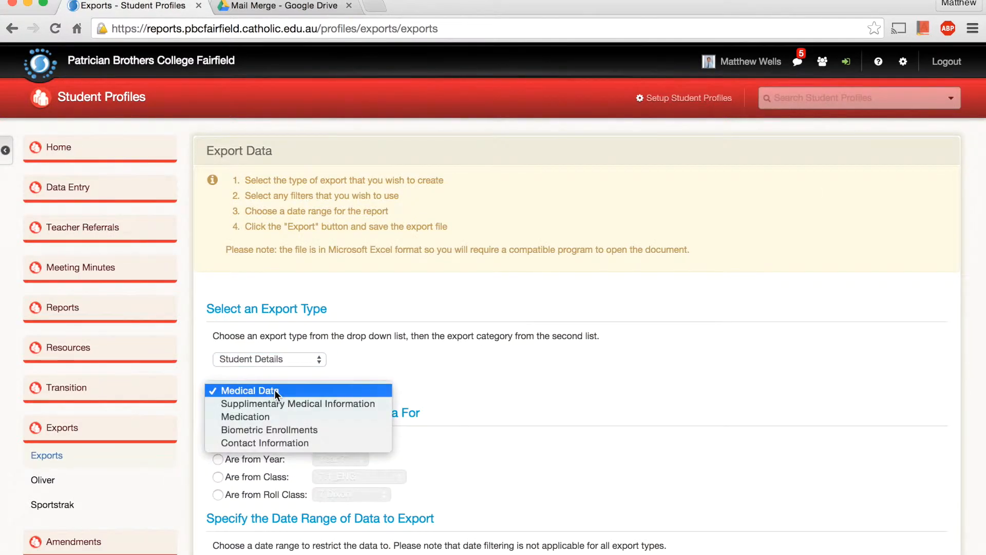
left_click(282, 443)
scroll(294, 407, "down", 3)
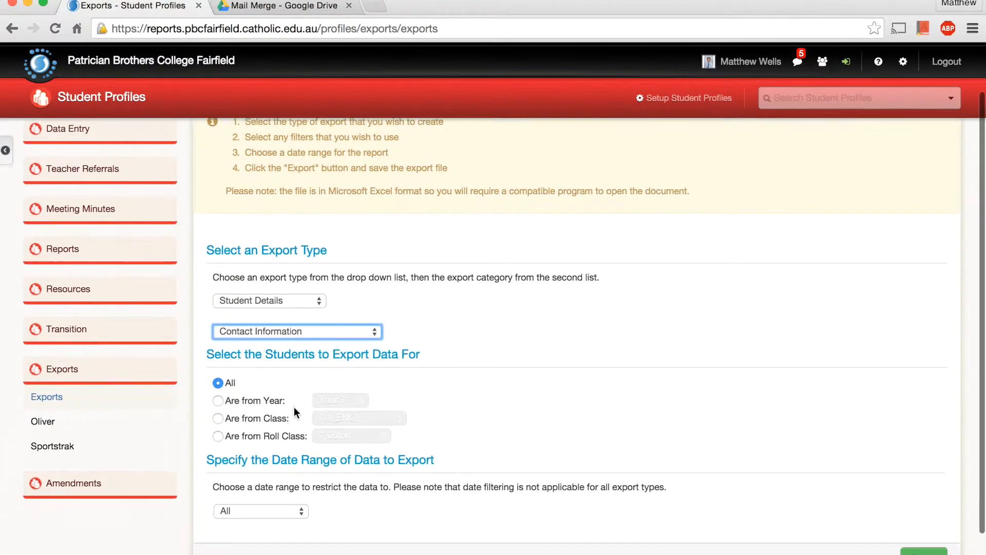
left_click(217, 400)
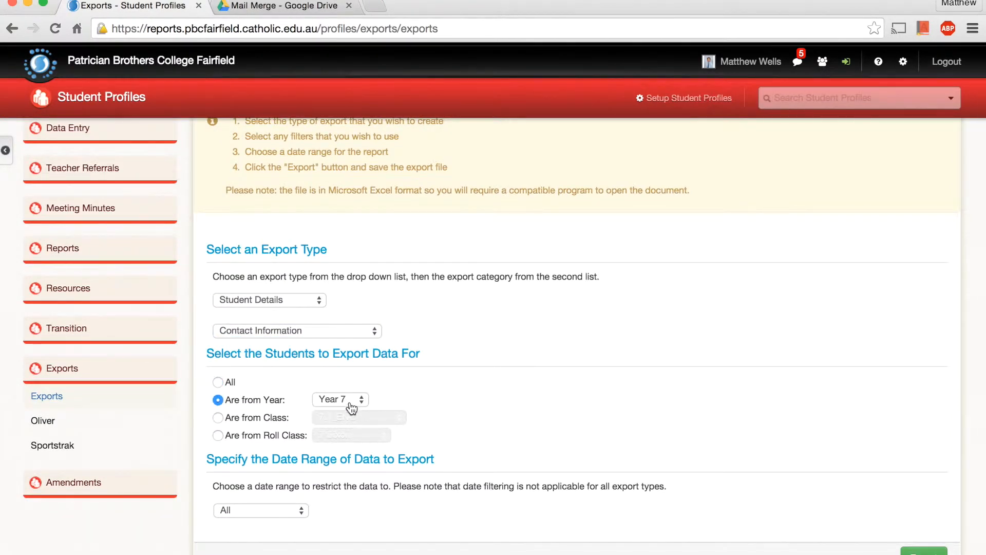
left_click(923, 551)
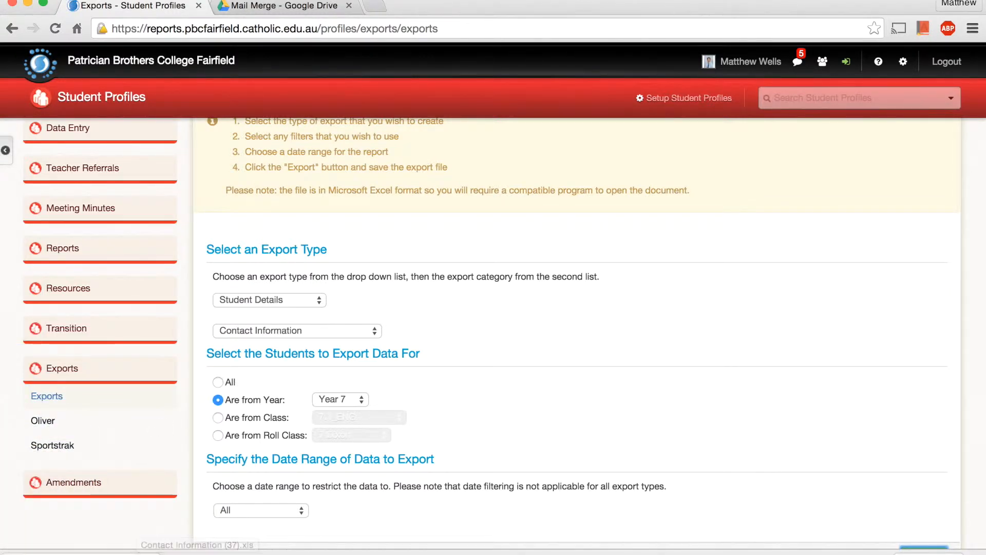
- Check the installed Chrome extensions for Office Editing for Docs, Sheets & Slides
left_click(390, 0)
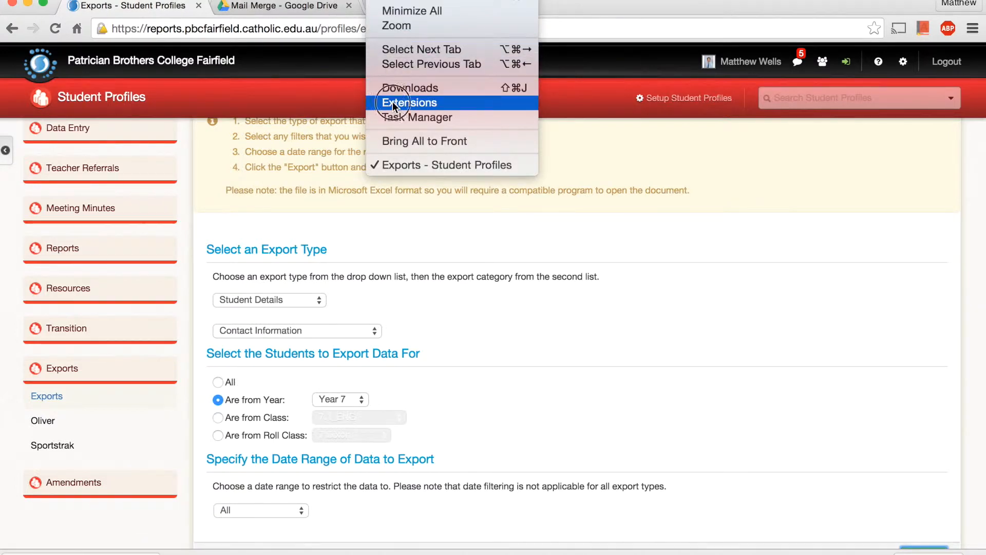
left_click(409, 103)
scroll(242, 257, "down", 1)
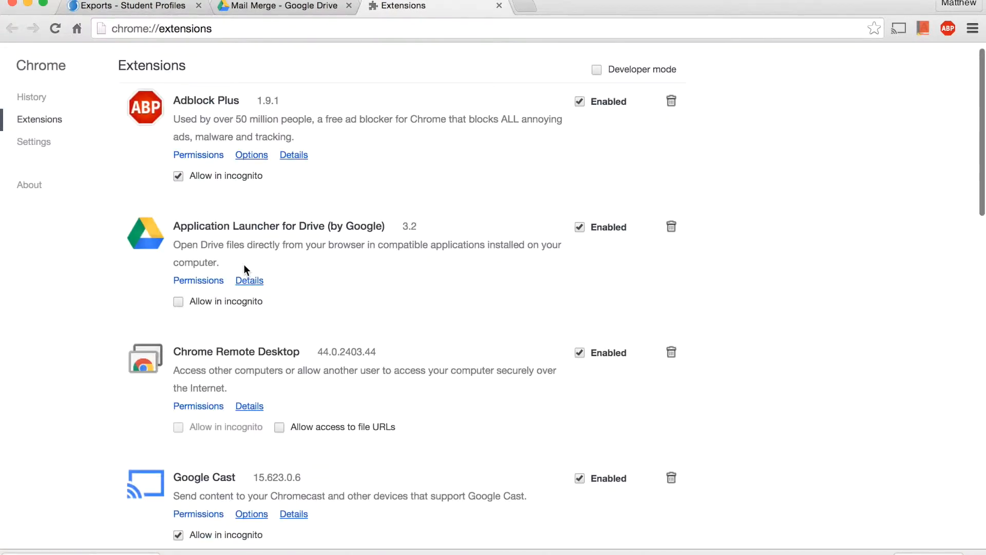
scroll(243, 264, "down", 20)
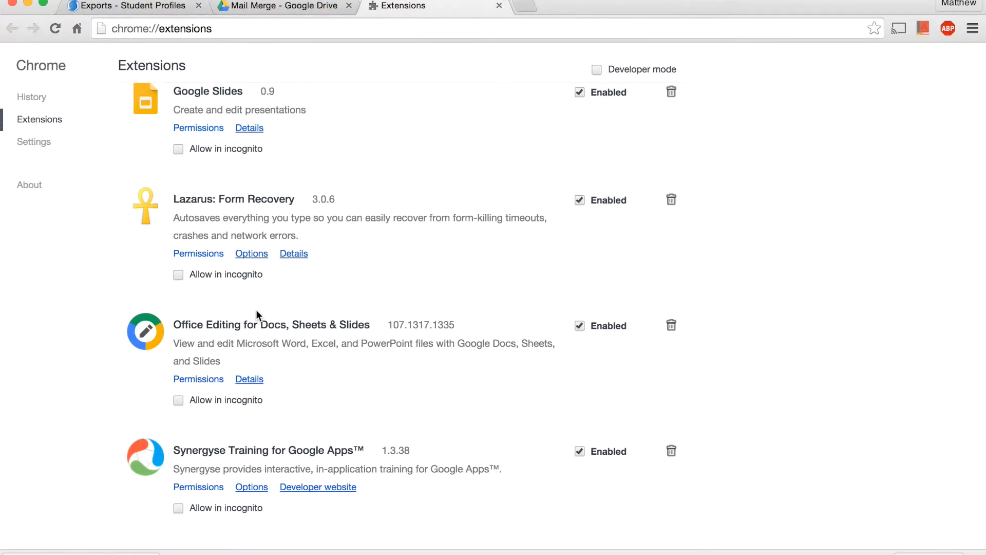
- Search the Chrome Web Store for "office extension" and look through the extension results
left_click(522, 6)
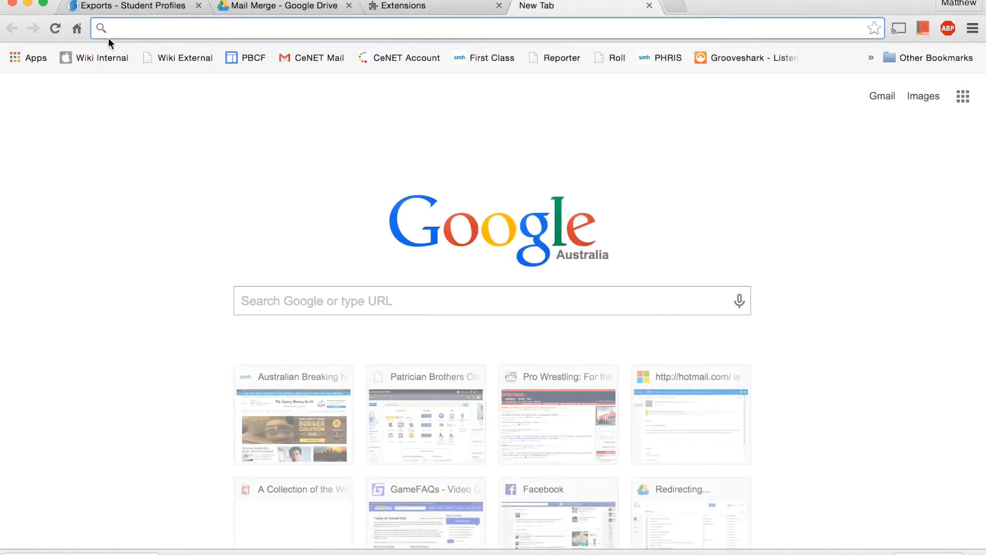
left_click(31, 59)
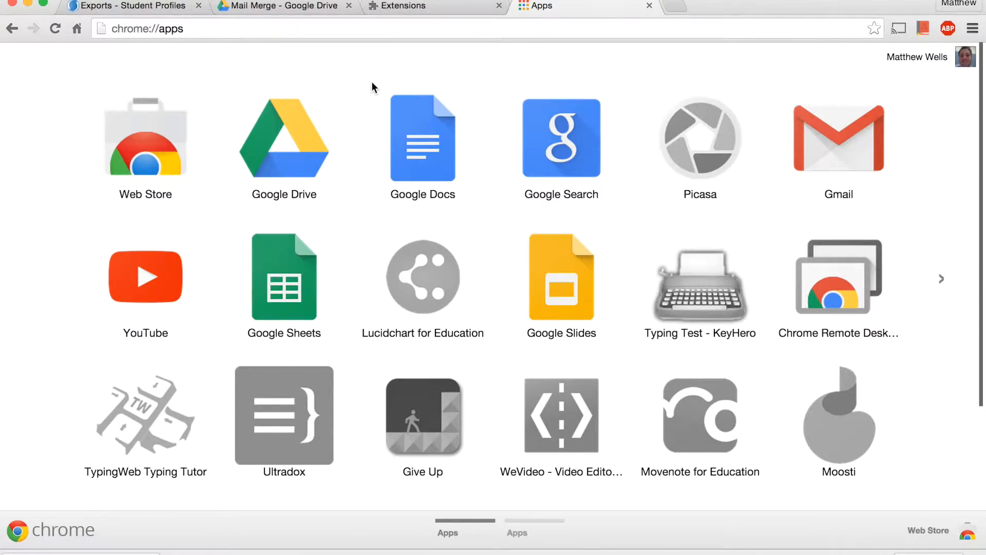
left_click(130, 167)
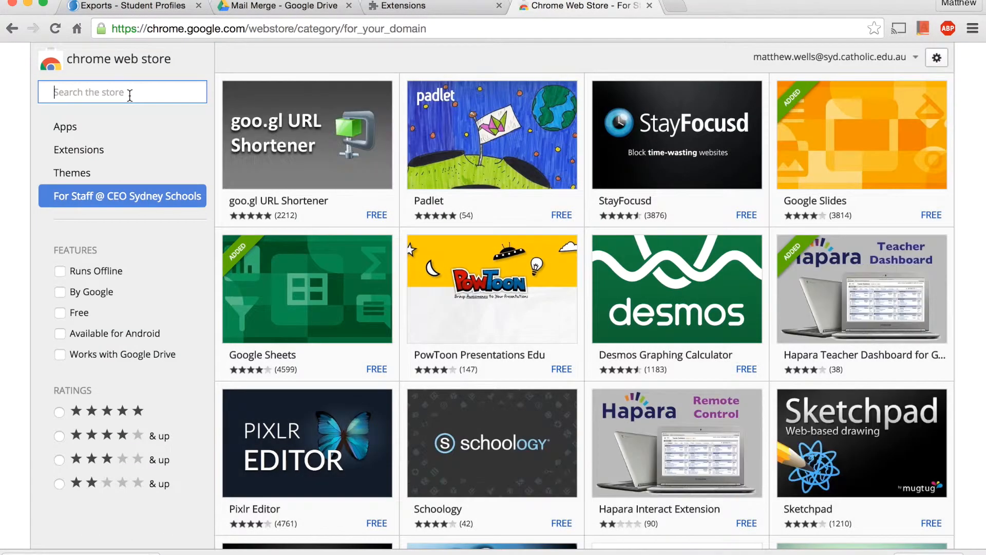
type("office")
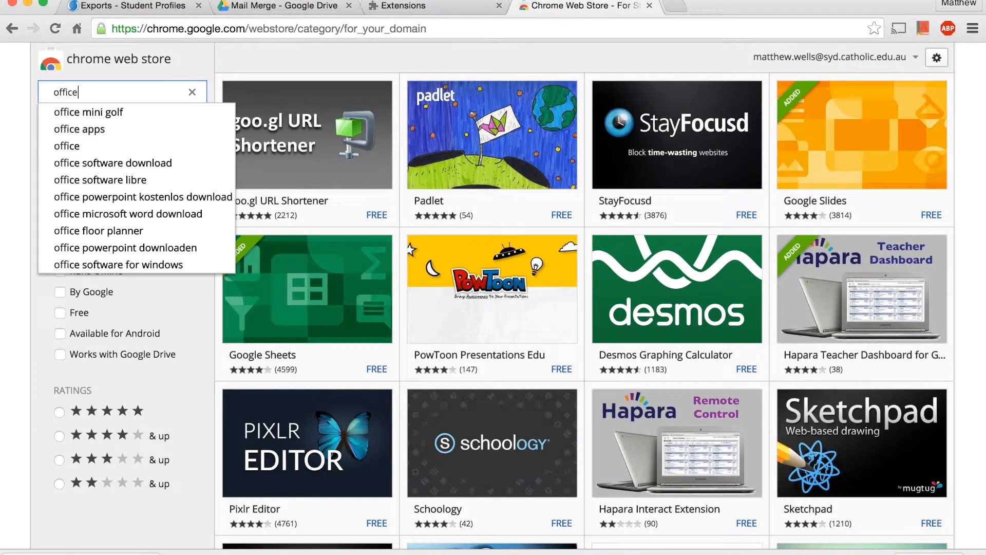
type(" extension")
key("Return")
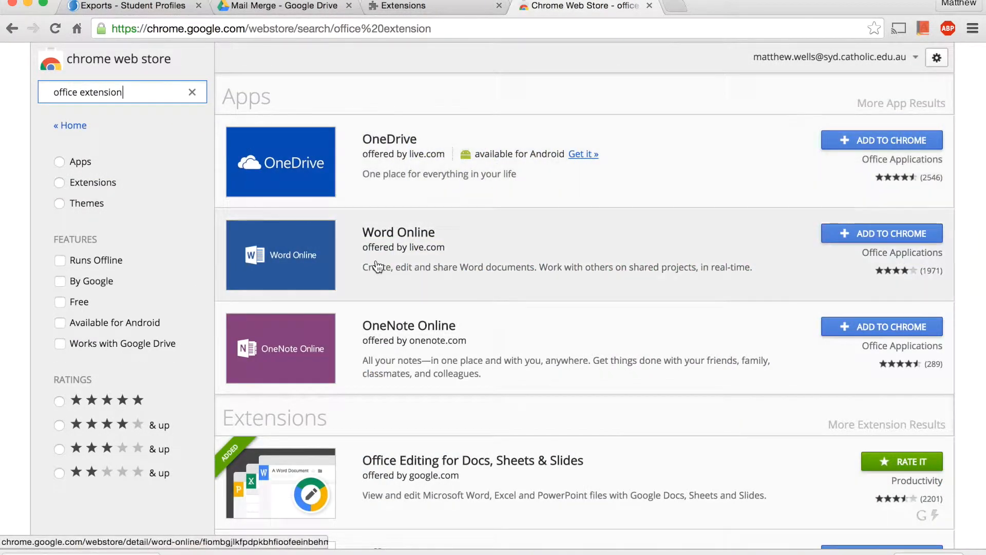
scroll(378, 267, "down", 5)
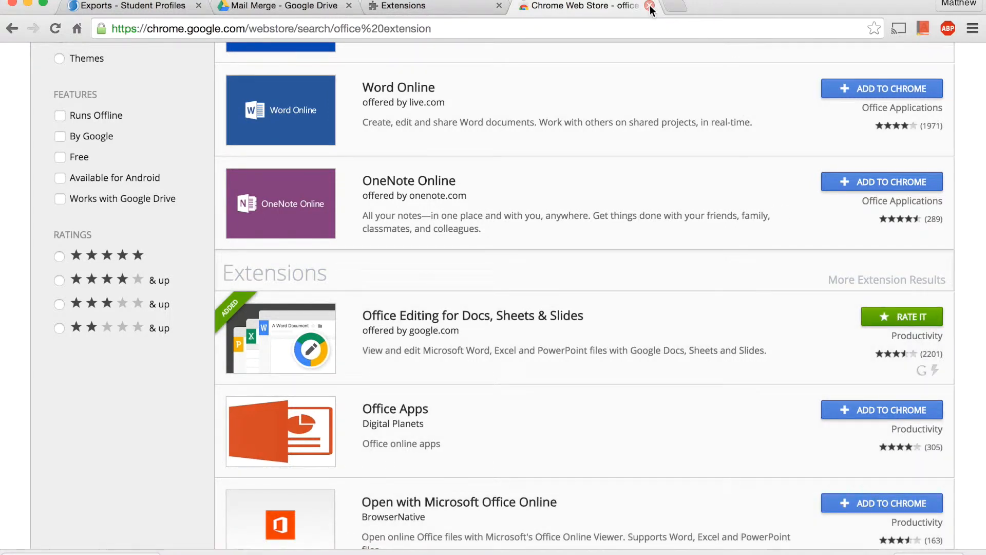
- Open the downloaded Contact Information (37).xls in a new browser tab and add the heading "Sort" in cell J1
left_click(676, 6)
left_click_drag(66, 549, 494, 153)
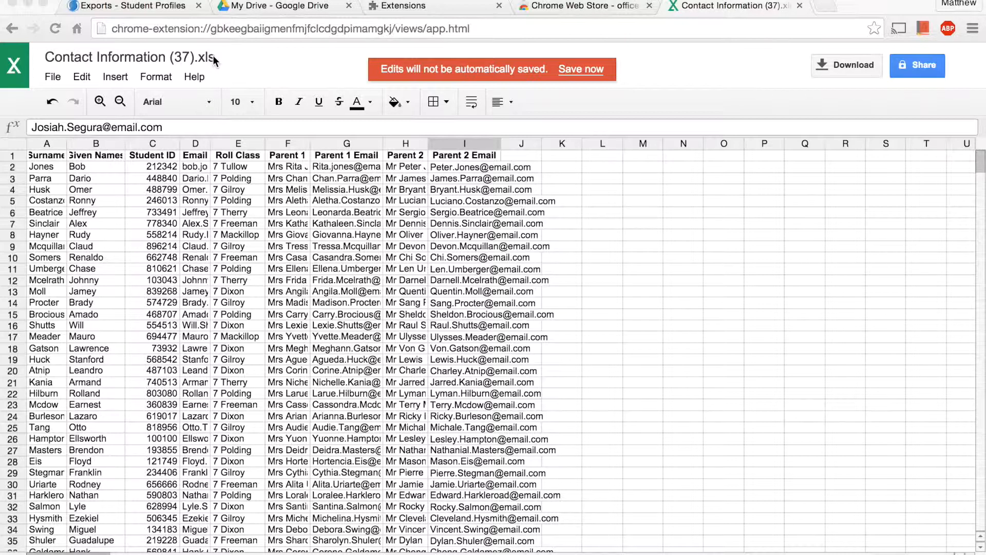
left_click(514, 156)
type("Sort")
key("Return")
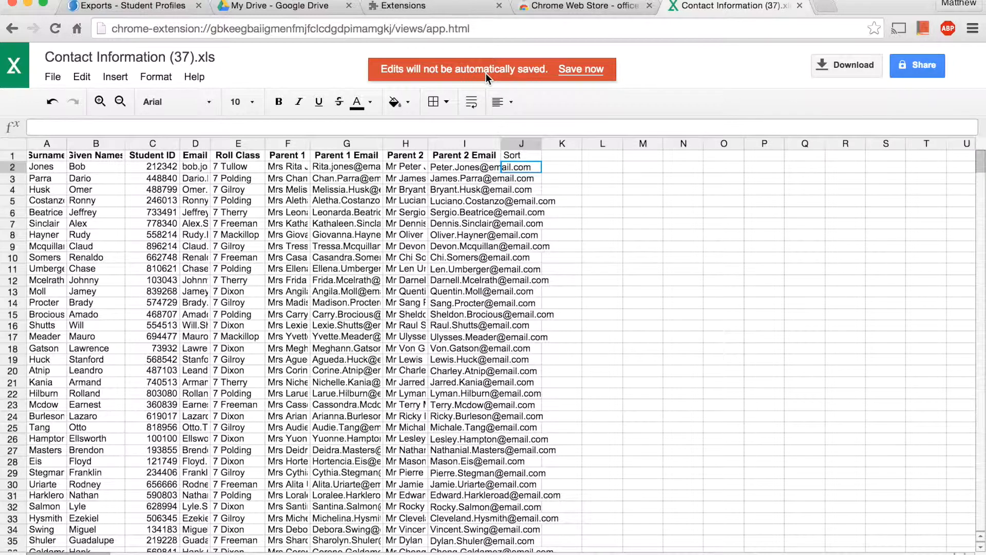
- Save the edited file with conversion to a newer format, and save it as Google Sheets
left_click(585, 74)
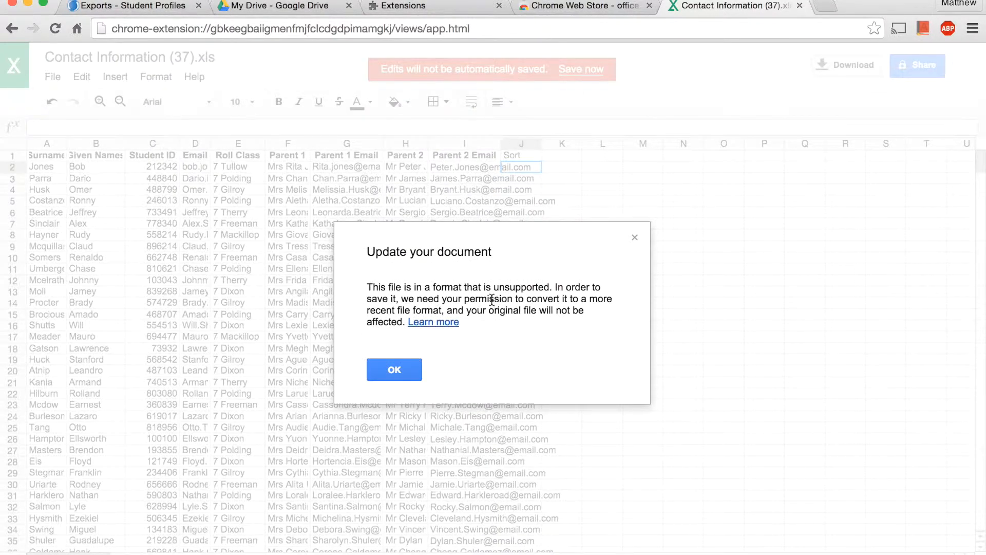
left_click(395, 370)
left_click(620, 157)
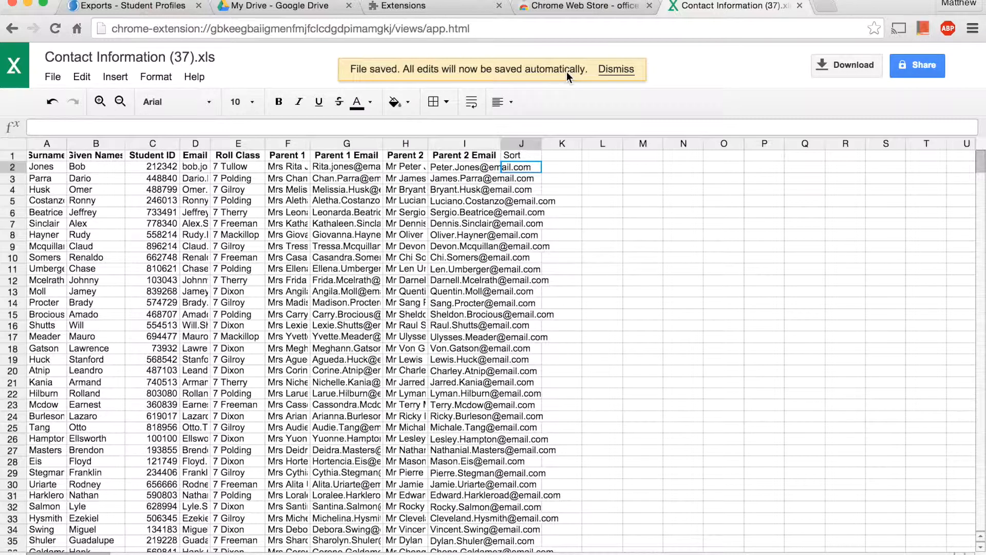
left_click(618, 70)
left_click(51, 78)
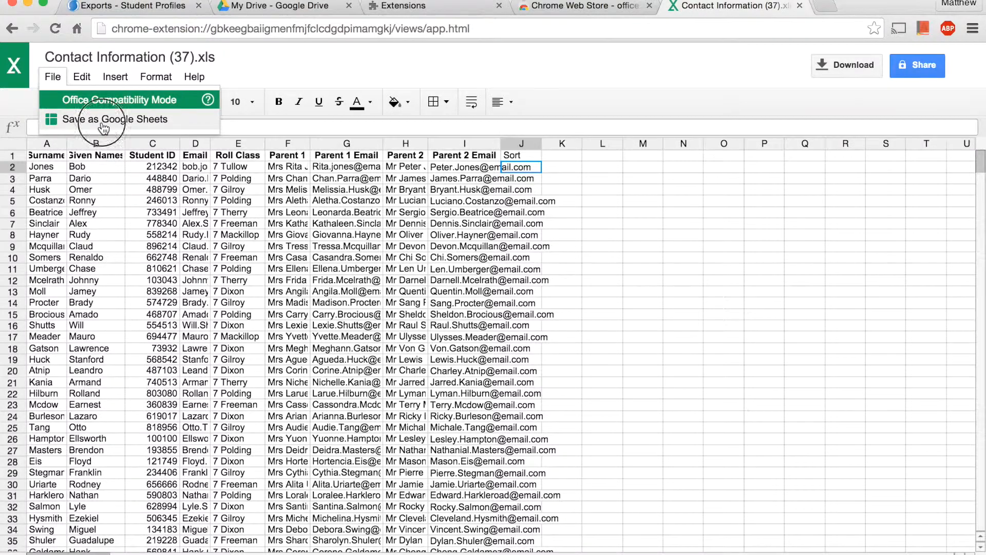
left_click(104, 121)
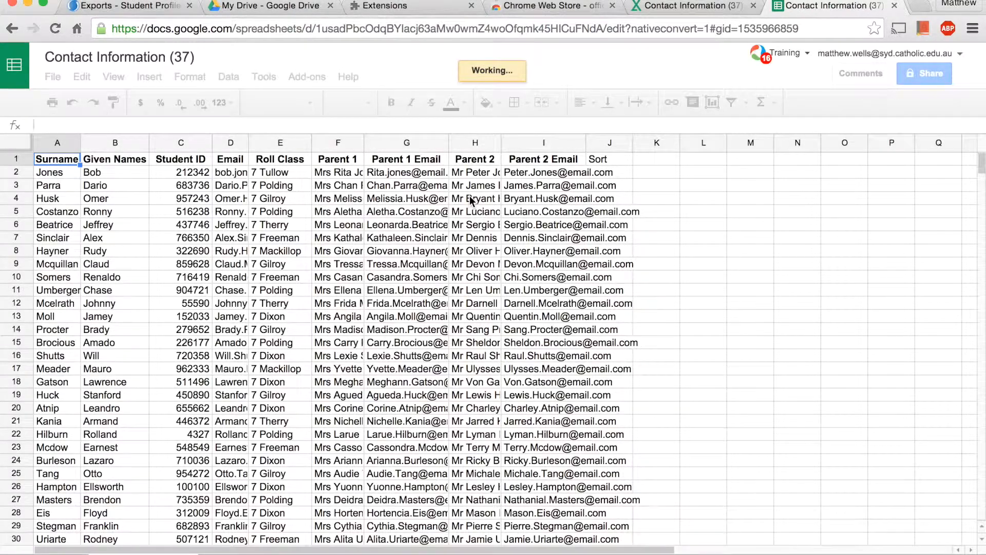
left_click(611, 173)
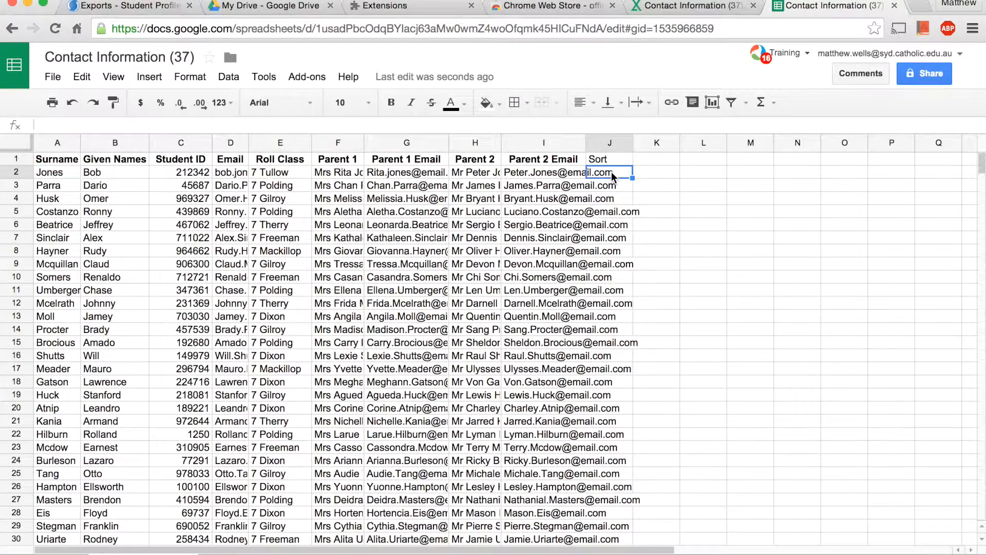
key("Down")
key("Down")
key("Down")
key("Down")
key("Down")
key("Down")
key("Down")
key("Down")
key("Down")
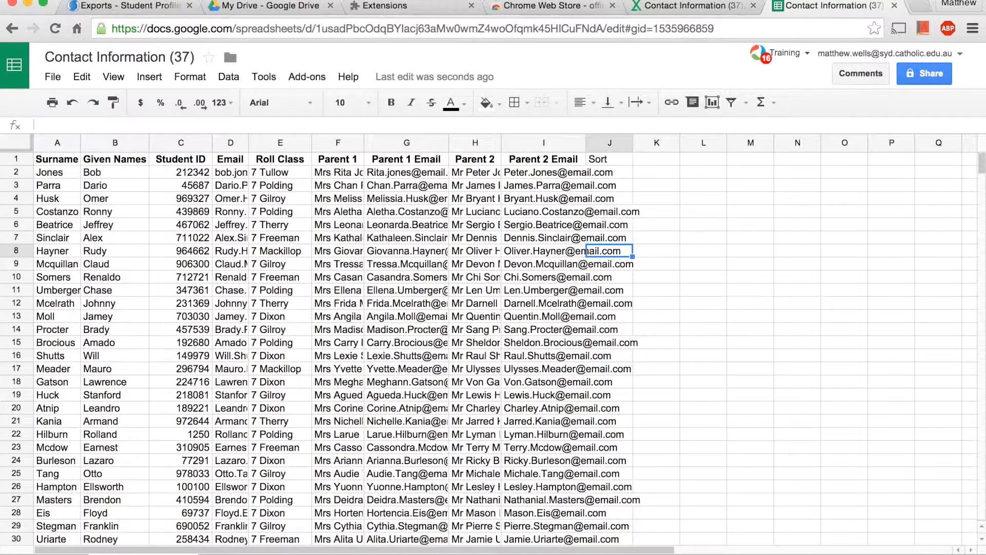
key("Down")
key("Down")
key("Down")
key("Down")
key("Down")
key("Down")
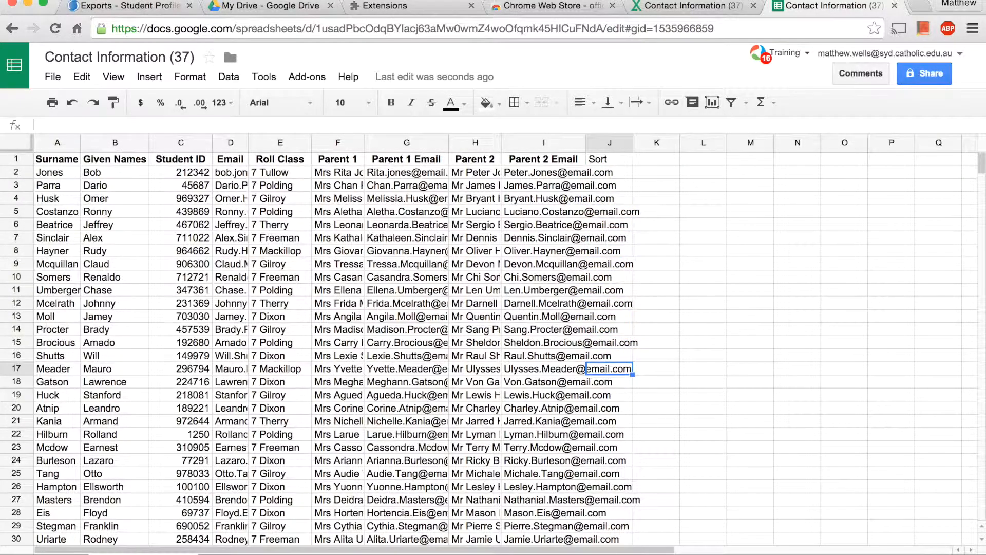
key("Up")
key("Up")
key("Up")
key("Up")
key("Up")
key("Up")
key("Up")
key("Up")
key("Up")
key("Up")
key("Up")
key("Up")
key("Up")
key("Up")
- Mark rows 4, 10, 16, 20, 22 to 25 and 30 with "x" in the Sort column
key("Down")
type("x")
key("Down")
key("Down")
key("Down")
key("Down")
key("Down")
key("Down")
type("x")
key("Down")
key("Down")
key("Down")
key("Down")
key("Down")
key("Down")
type("x")
key("Down")
key("Down")
key("Down")
key("Down")
type("x")
key("Down")
key("Down")
key("Return")
type("x")
key("Return")
type("x")
key("Return")
key("Down")
key("Down")
key("Down")
key("Down")
type("x")
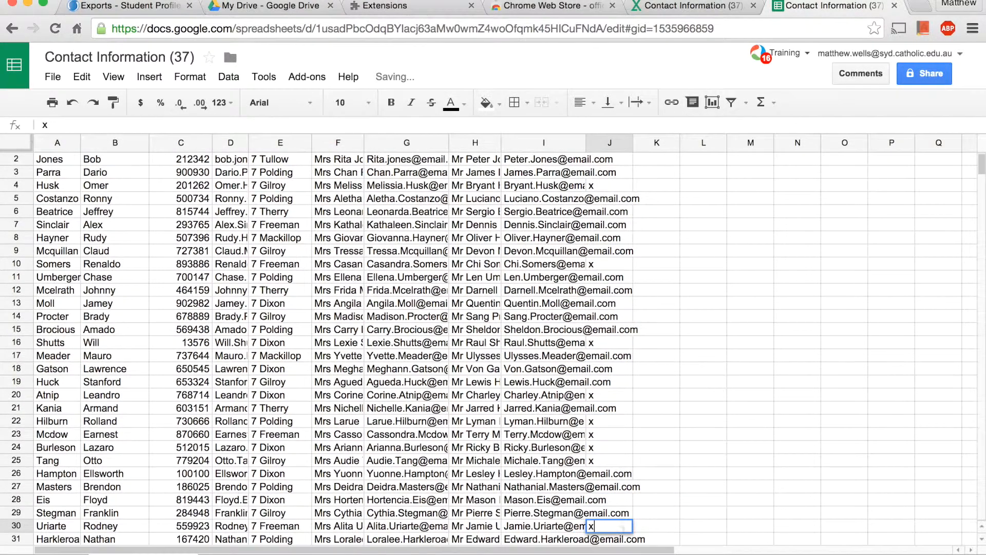
key("Return")
- Mark rows 36, 44 and 52 with "x" in the Sort column
key("Down")
key("Down")
key("Down")
key("Down")
key("Down")
key("Down")
key("Down")
key("Down")
key("Down")
key("Down")
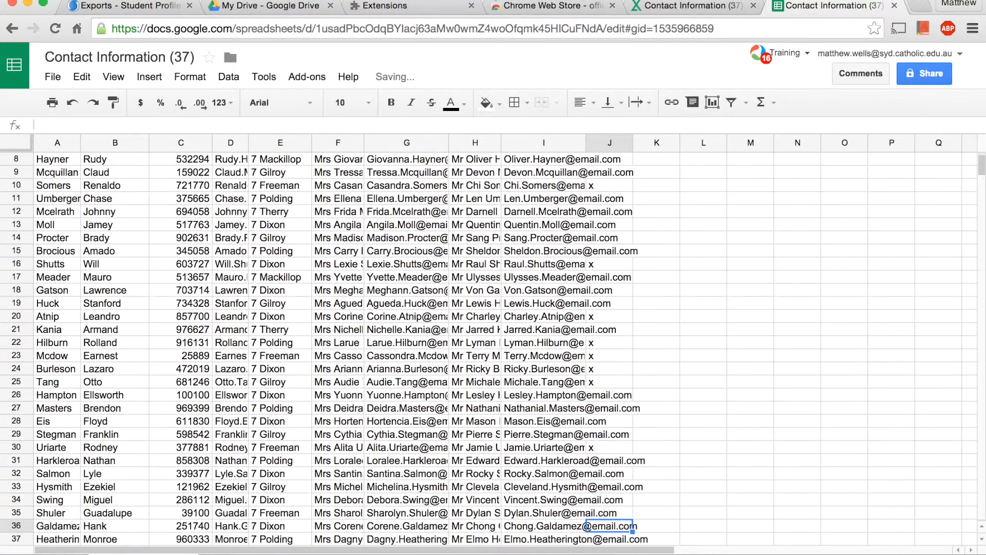
key("Down")
key("Down")
key("Down")
key("Down")
key("Down")
key("Down")
key("Down")
key("Down")
key("Down")
key("Down")
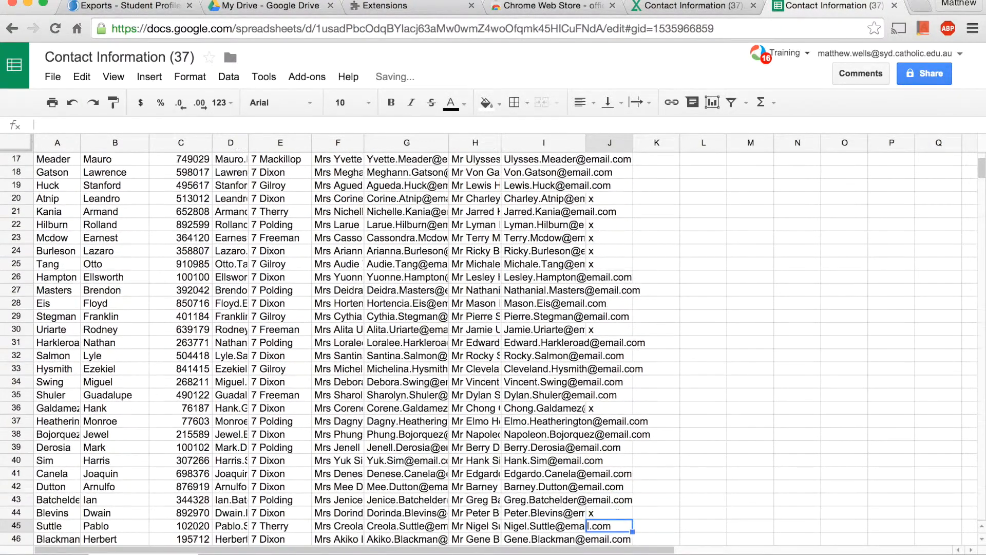
key("Down")
key("Down")
type("x")
key("BackSpace")
key("Up")
type("x")
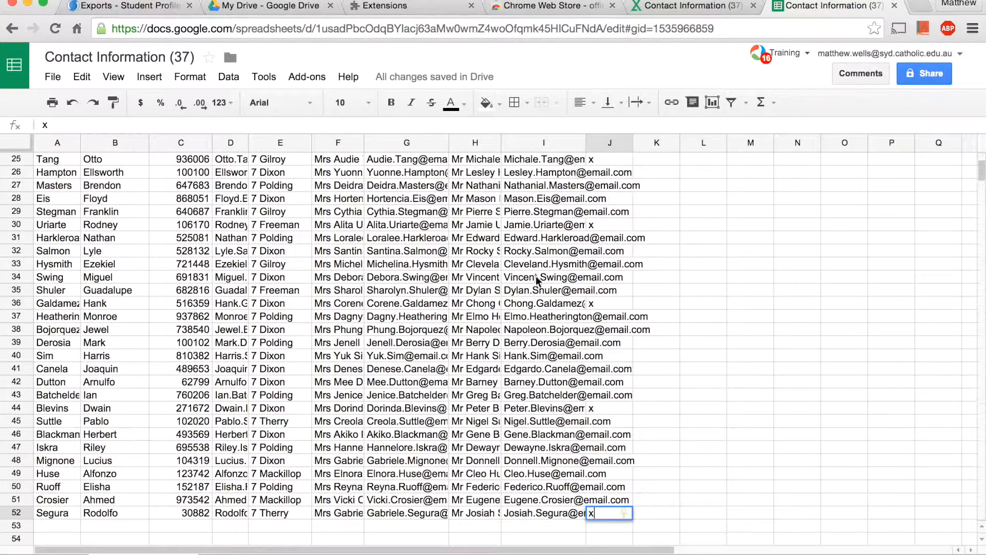
left_click(538, 316)
- Sort the whole data range A1:J52 as data with a header row, by the Sort column from A to Z
scroll(538, 303, "up", 6)
key("super+a")
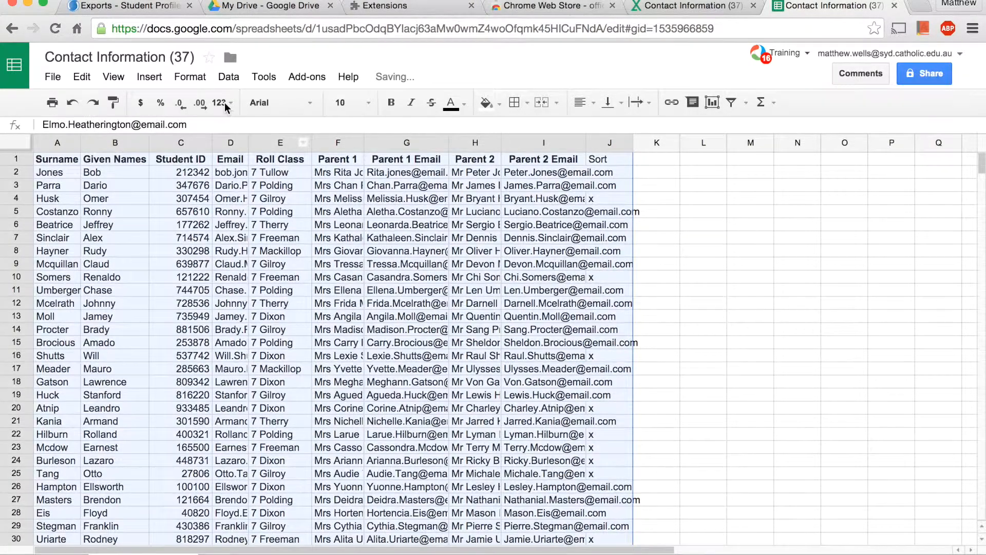
left_click(244, 81)
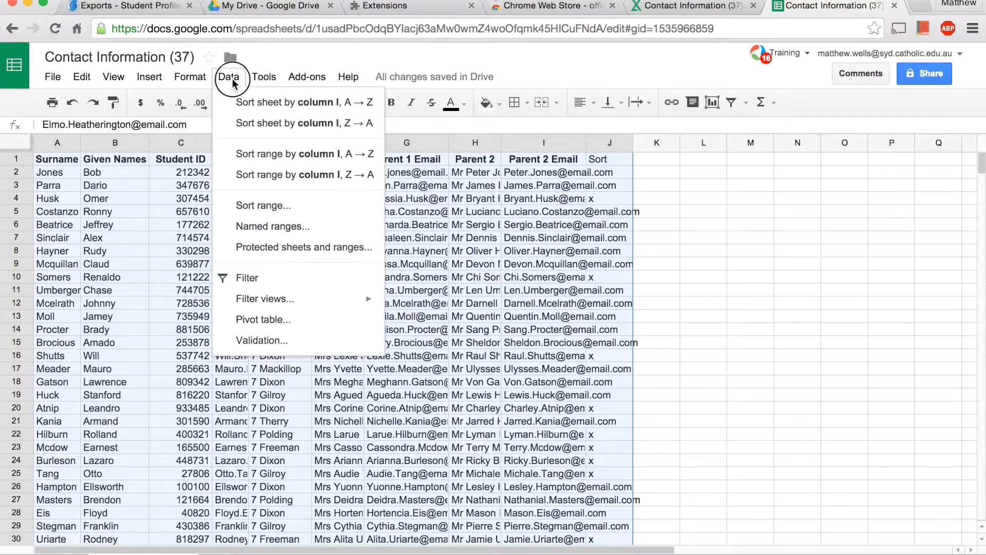
left_click(249, 206)
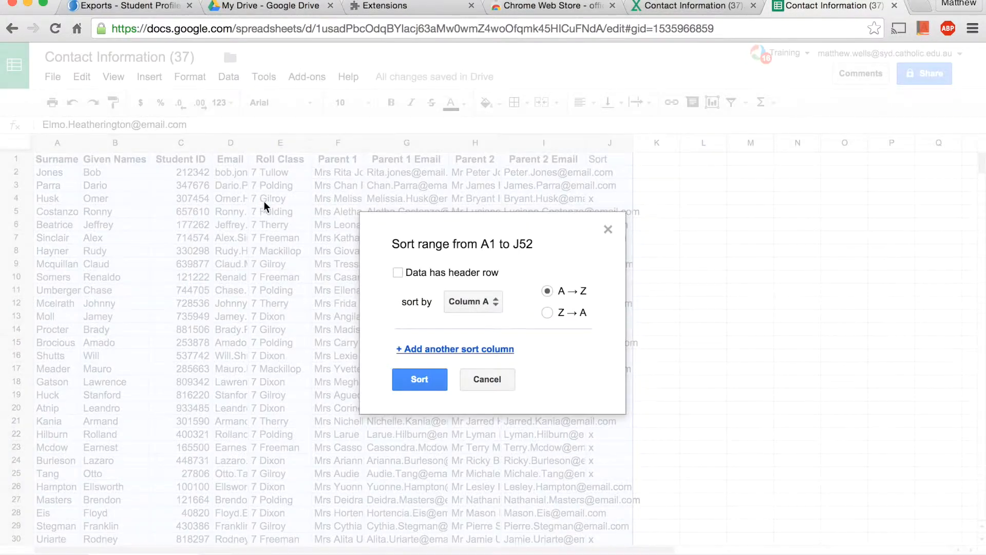
left_click(399, 273)
left_click(473, 303)
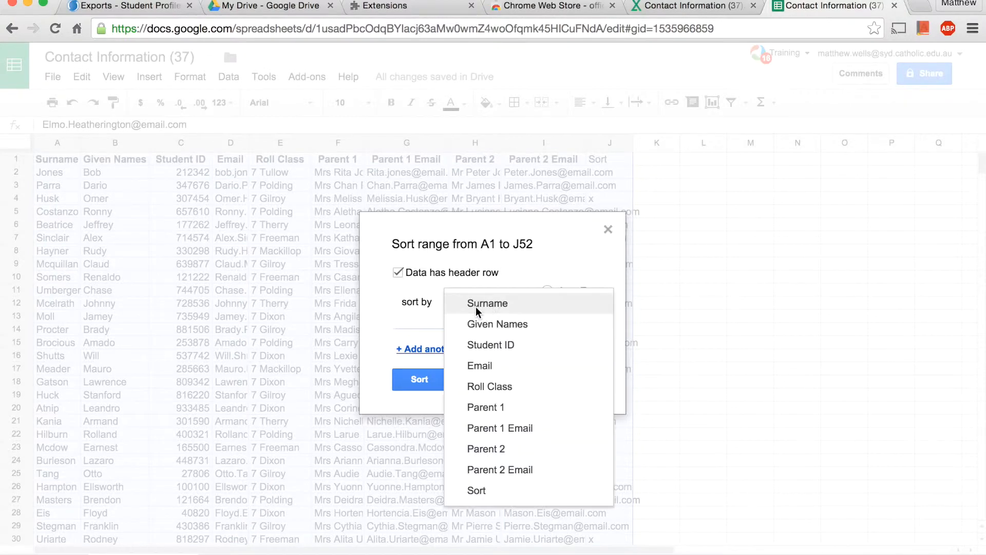
left_click(467, 497)
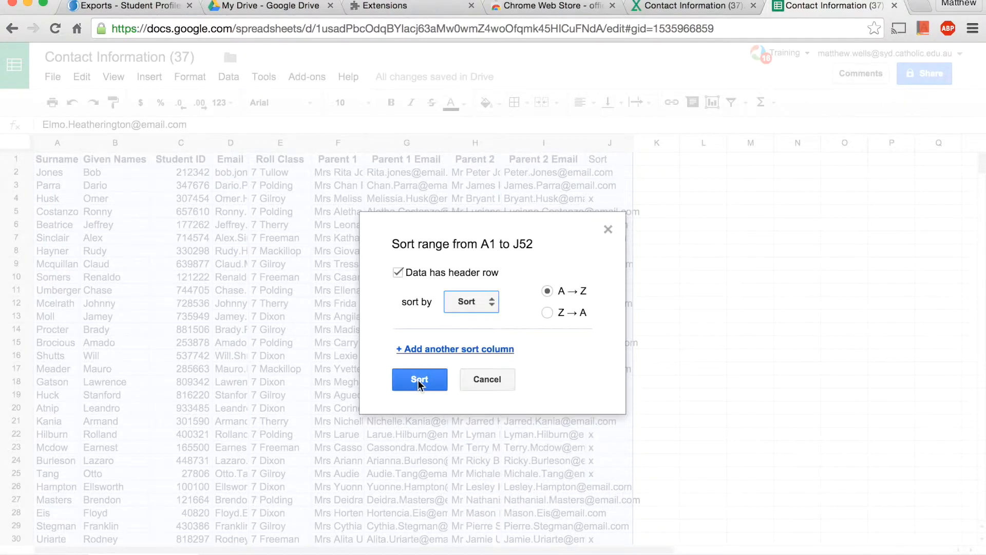
left_click(416, 383)
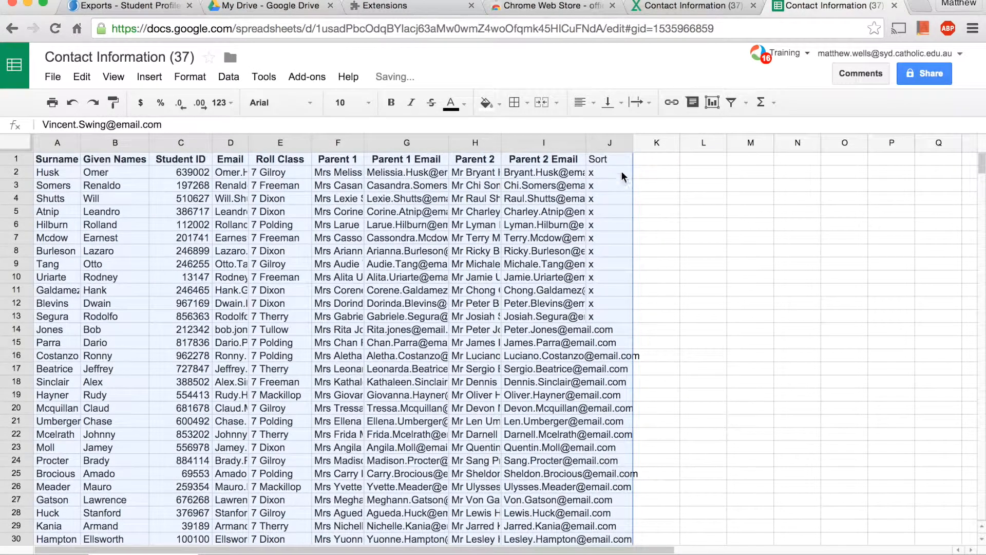
- Clear the contents of the unmarked student rows 14 to 52
left_click(612, 171)
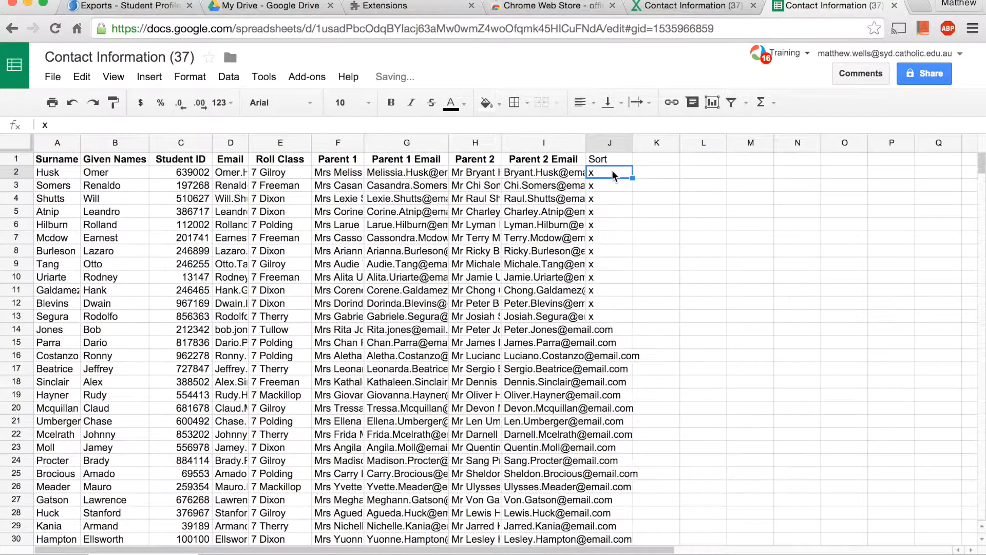
left_click(604, 317)
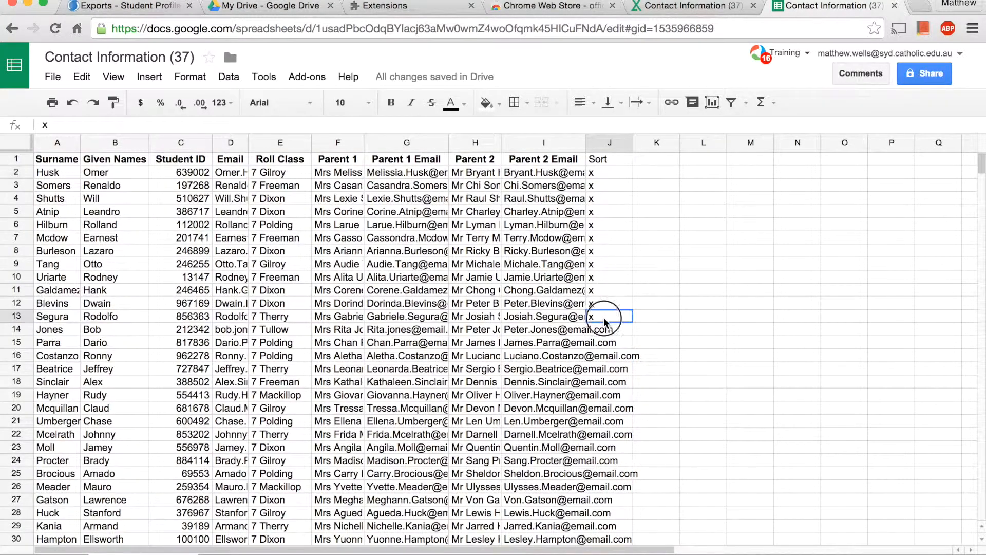
left_click(16, 329)
scroll(13, 336, "down", 2)
scroll(13, 337, "down", 9)
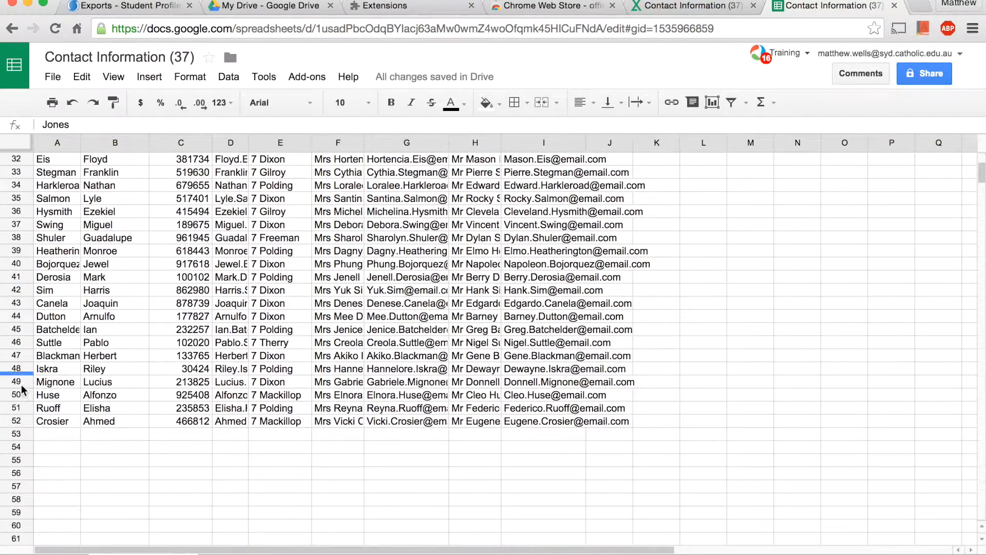
left_click(21, 421, "shift")
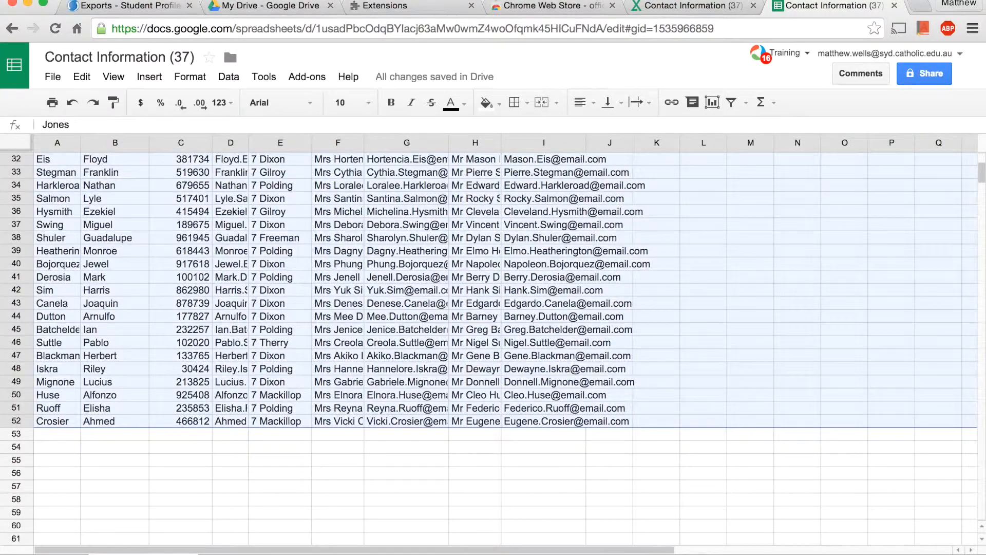
key("Delete")
scroll(168, 393, "up", 5)
scroll(169, 392, "up", 5)
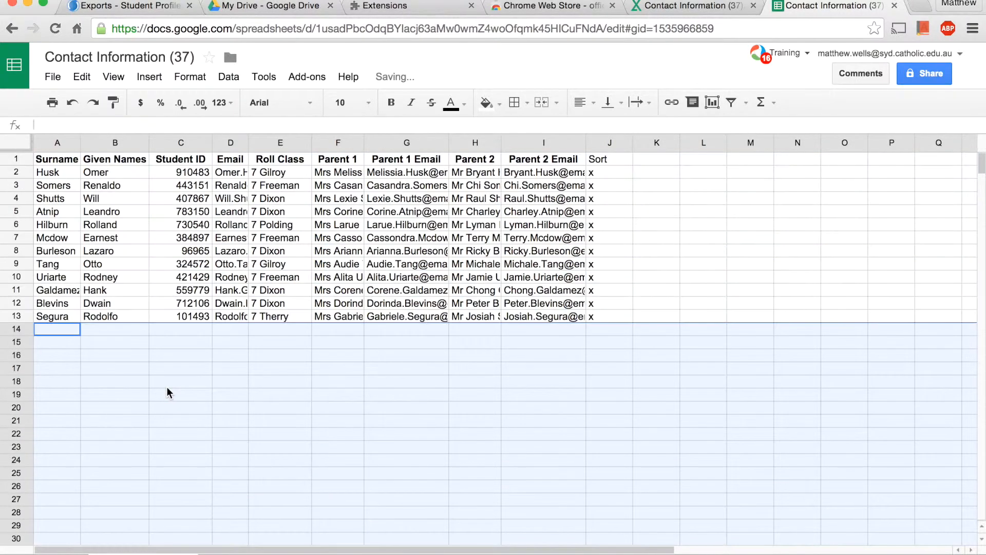
left_click(612, 183)
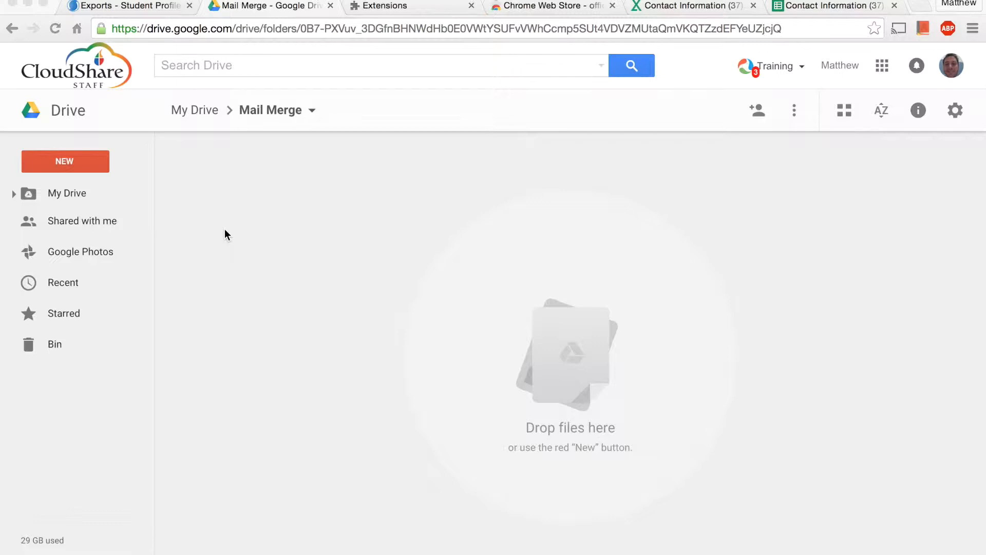
- Create a new Google Docs document in Drive's Mail Merge folder and name it "Commendation letter"
left_click(77, 161)
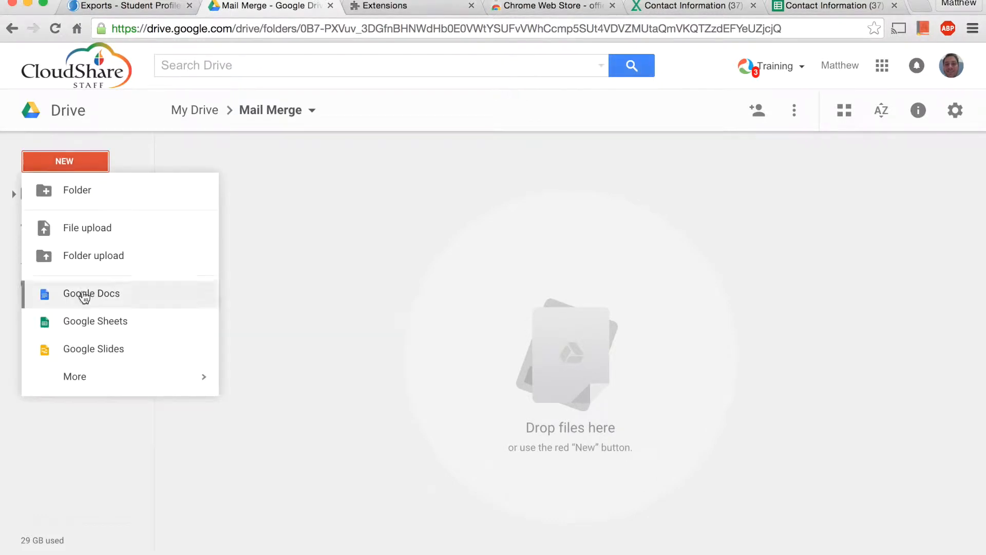
left_click(85, 297)
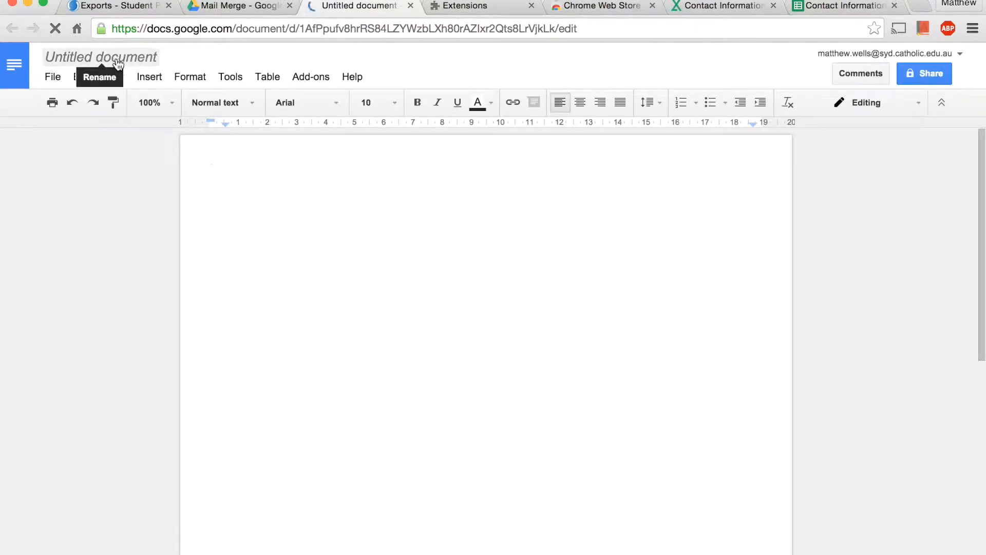
type("Commendation letter")
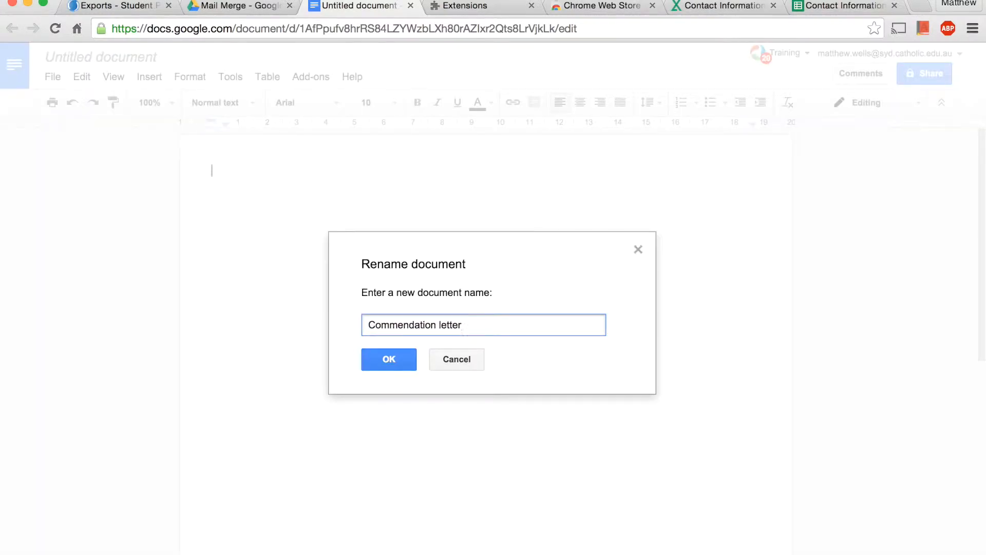
key("Return")
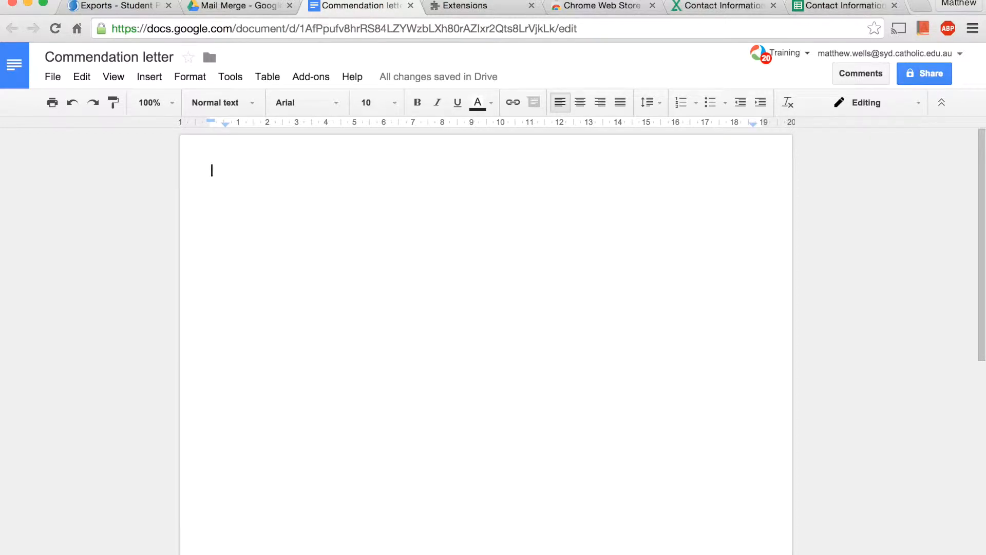
- Write the letter draft: "Dear", the line "has achieved fantastic results in his recent report." and three lines of random filler text
type("Dear")
key("Return")
type("has achieved fantastic results in his recent report.")
key("Return")
type("asdkjg'dfalkgn'adflgmdfglknadf;lkgna'lfg")
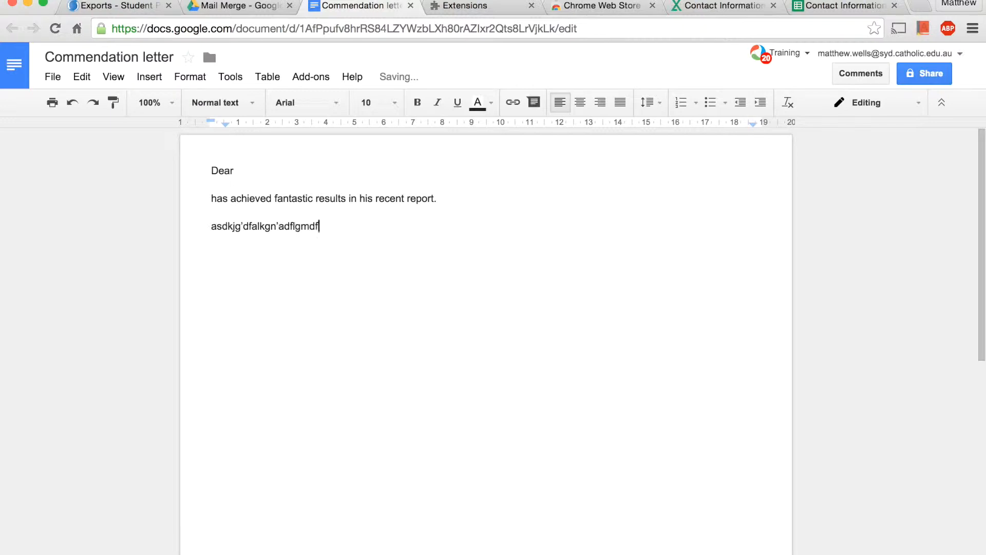
key("Return")
type("as;kgjasdg;jkadfgkjadfgjkadfg")
key("Return")
type("asfkjhadgk;jadfhg;kdfjh;kdfg")
key("Return")
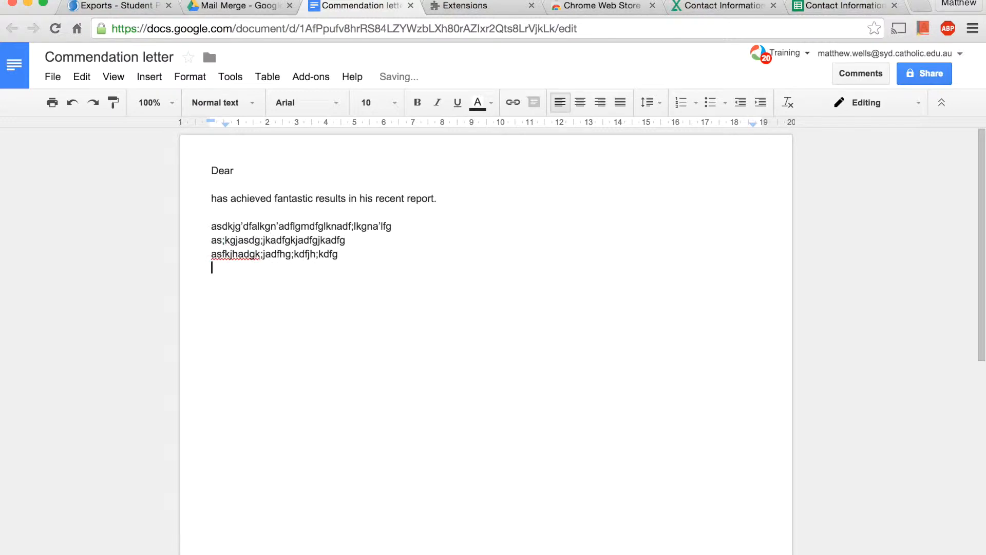
key("Return")
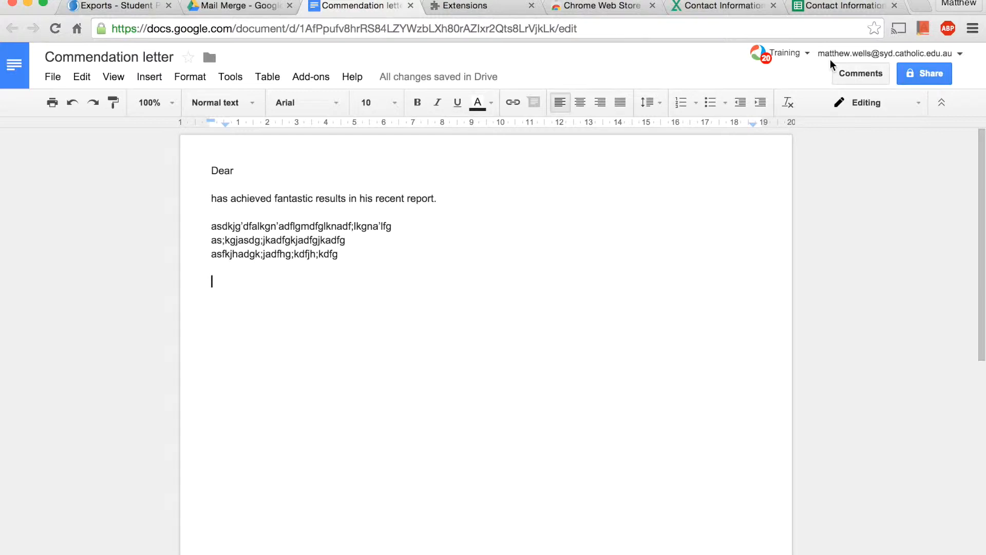
- Add an empty merge field placeholder "<< >>" after "Dear" in the greeting line
left_click(282, 171)
type("<<")
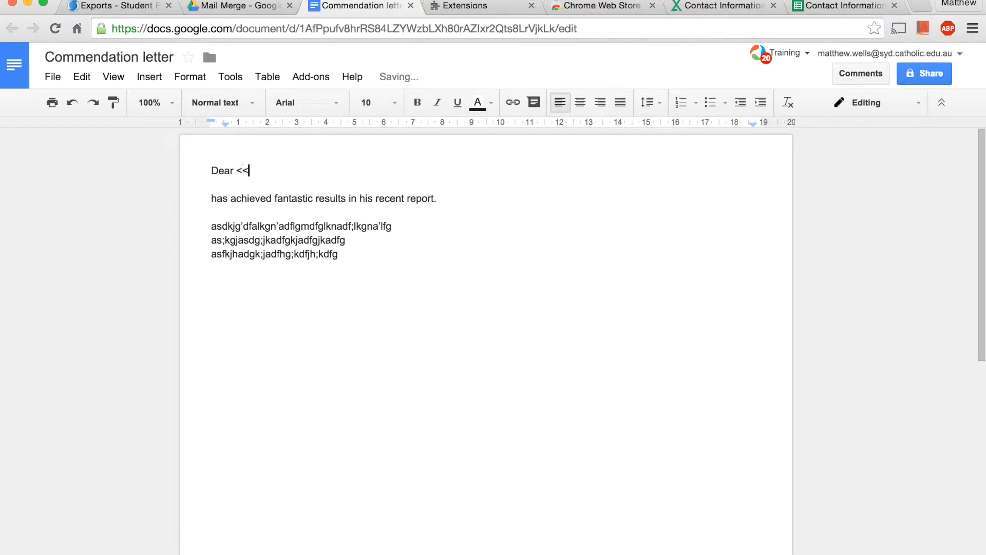
type(" >>")
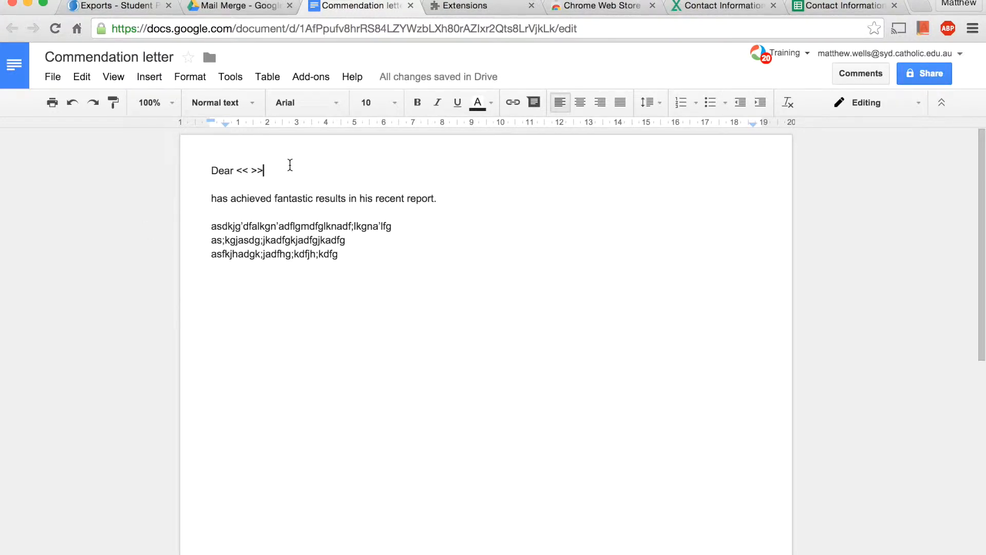
- Copy the "Parent 1" heading from the Contact Information (37) sheet into the empty placeholder in the Commendation letter
left_click(832, 6)
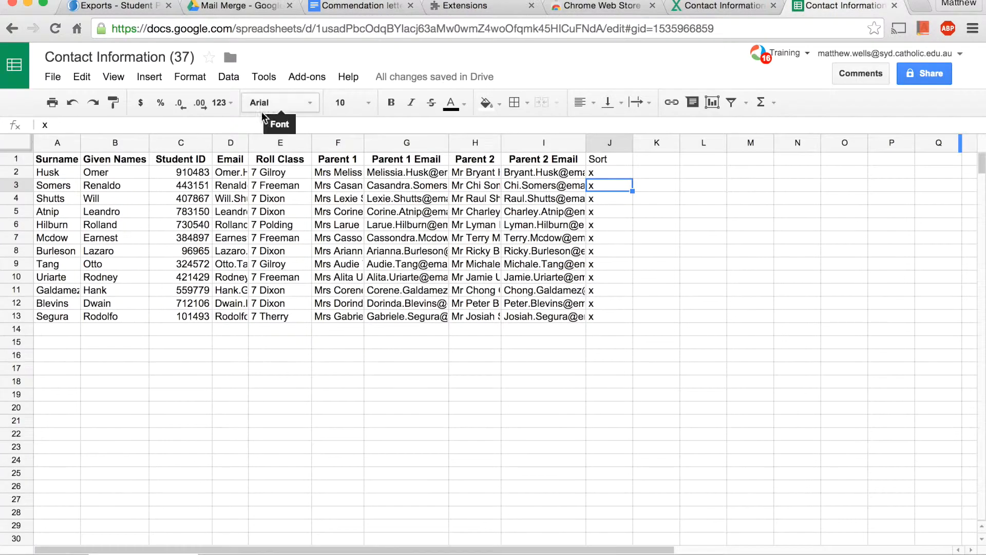
left_click(57, 162)
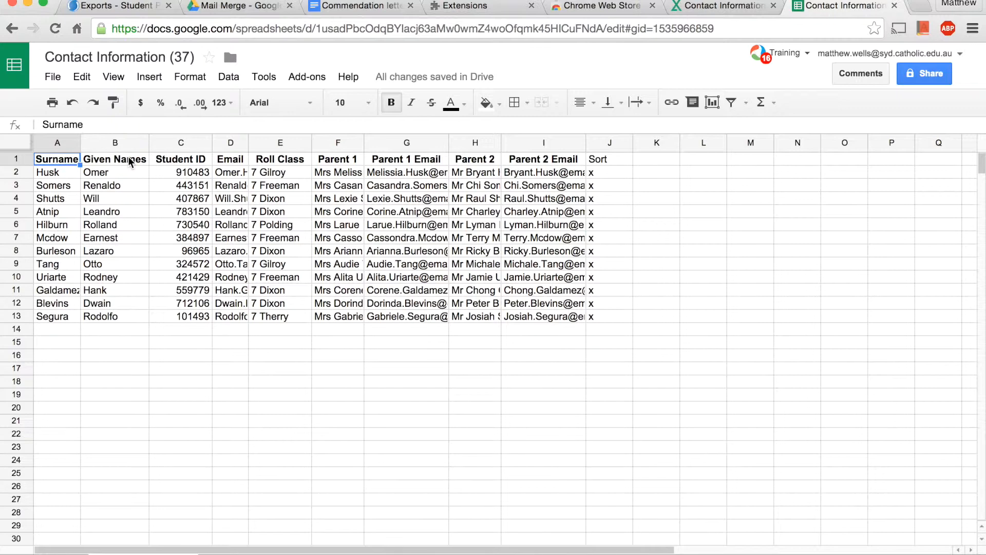
left_click(349, 160)
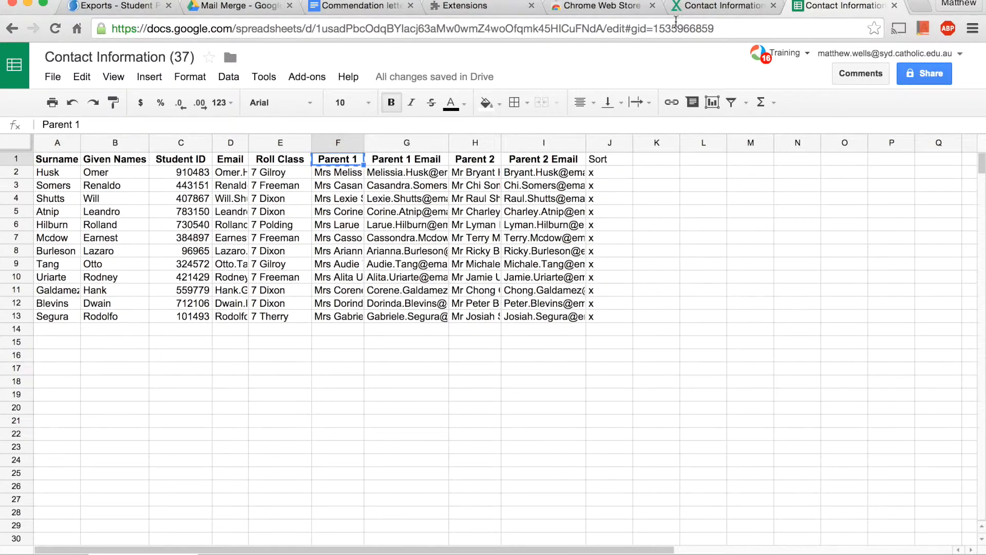
left_click(344, 8)
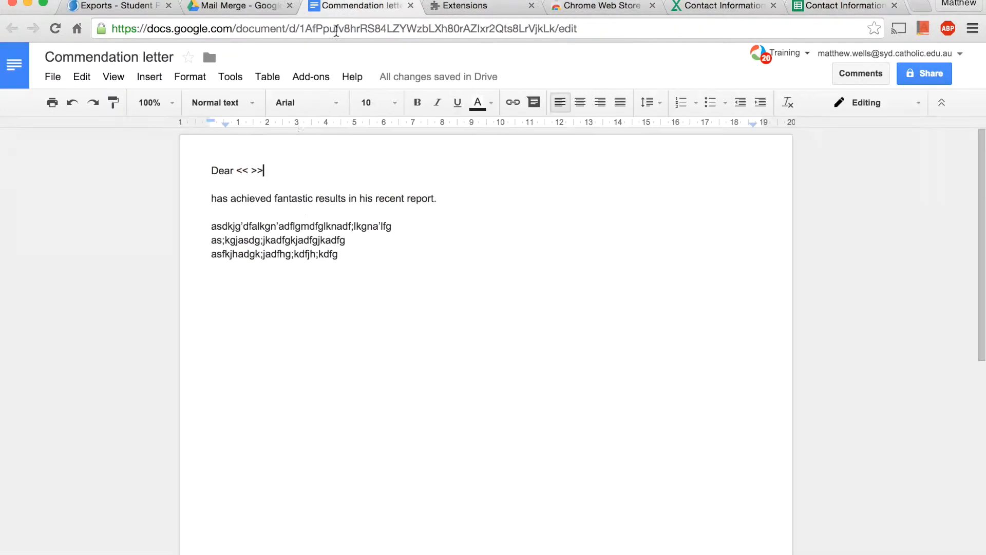
left_click_drag(250, 170, 254, 171)
type("Parent 1")
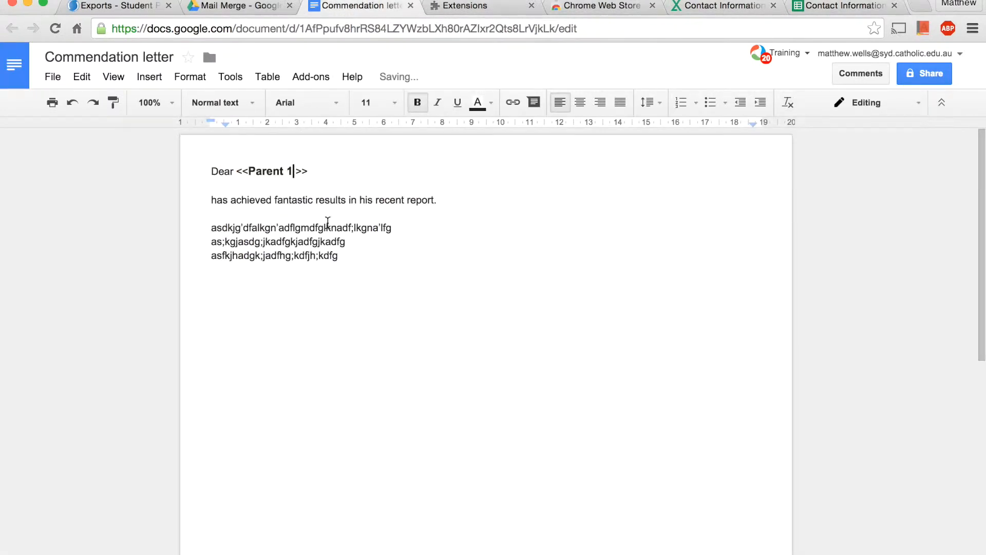
- Extend the greeting with "and <<Parent 2>>", taking the field name from the contact sheet's Parent 2 heading
left_click(315, 171)
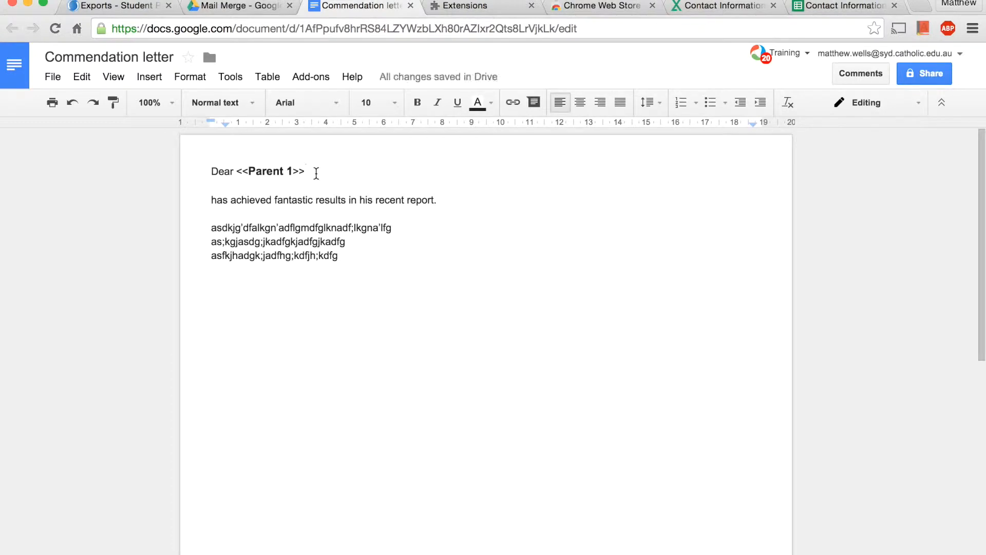
type("and")
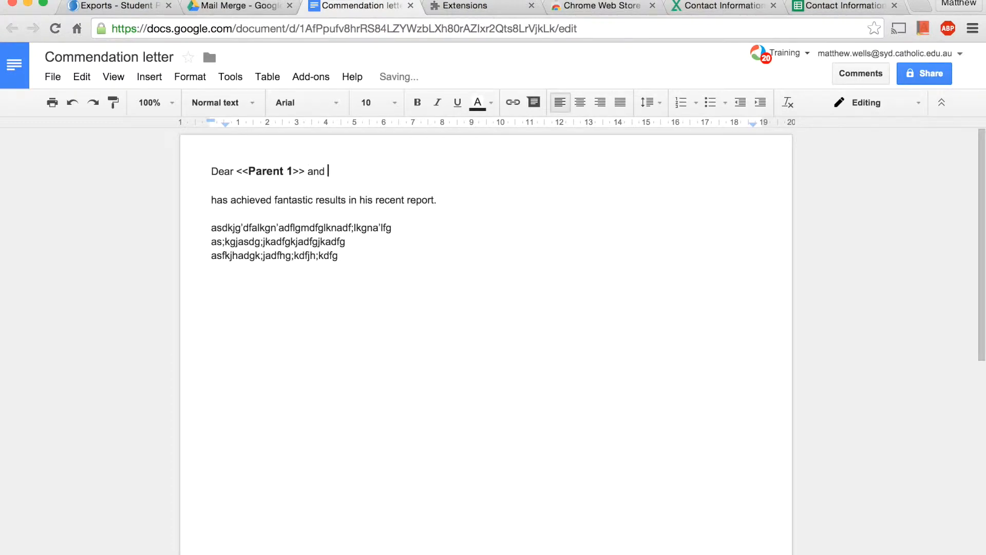
left_click(826, 7)
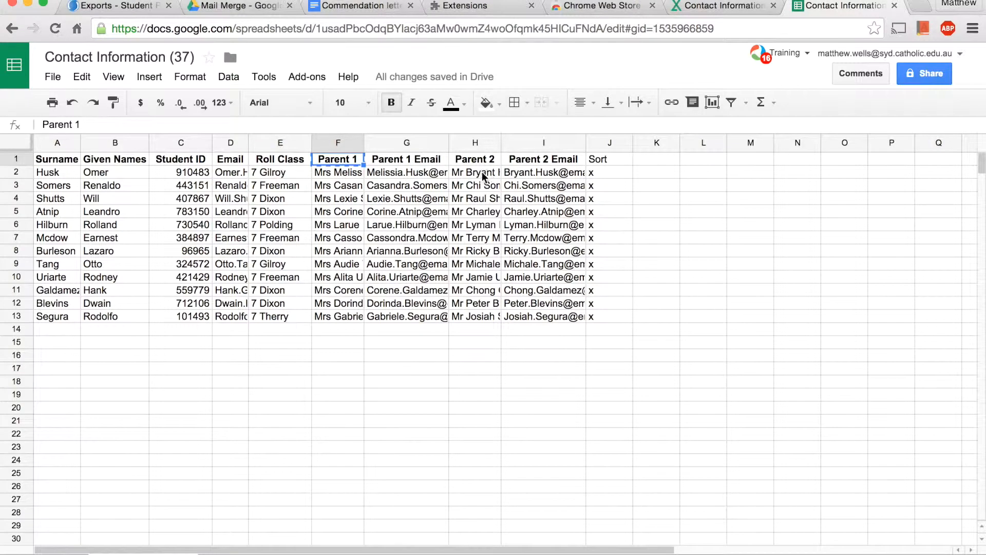
left_click(478, 160)
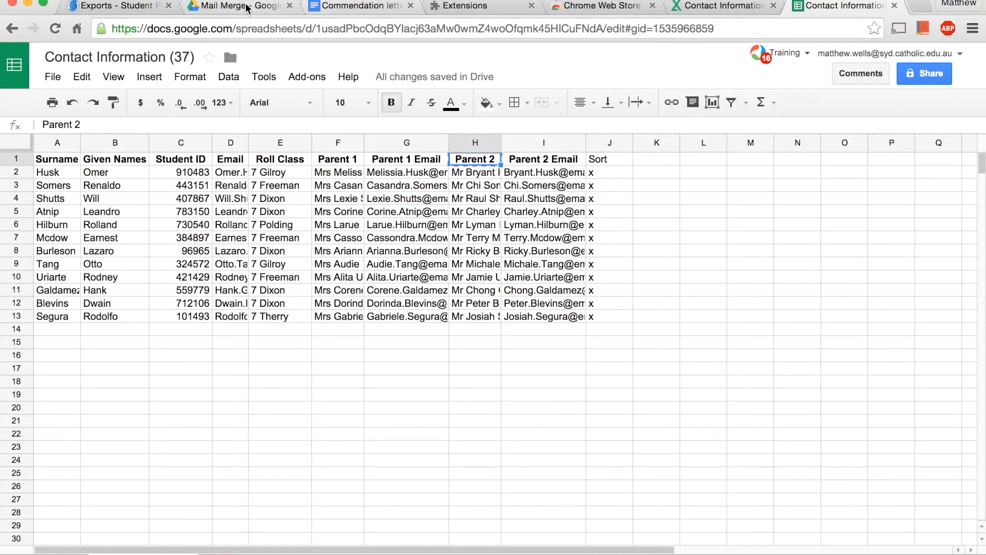
left_click(329, 7)
left_click(370, 161)
type("<<")
key("ctrl+b")
type("Parent 2>>")
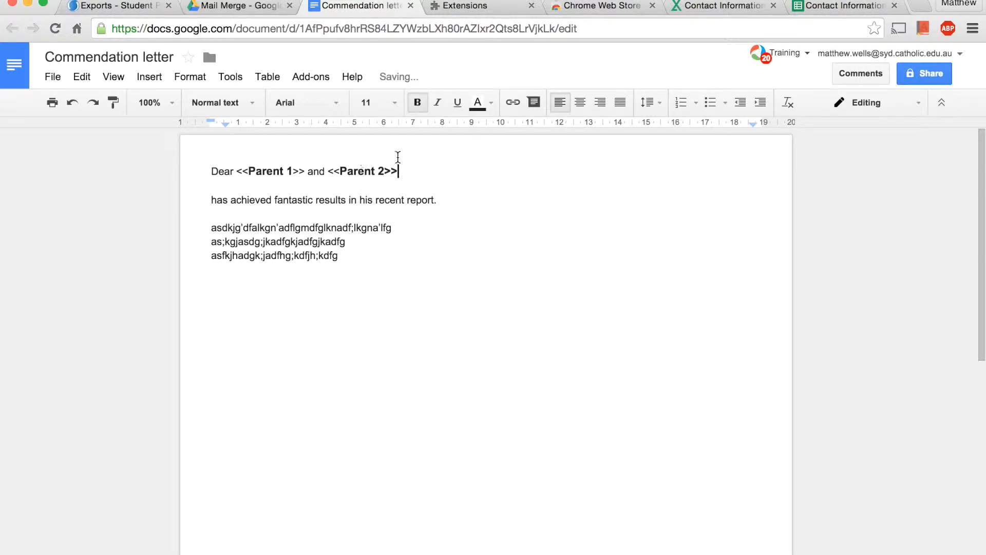
- Check the first student's parent names in the sheet, copy the "Given Names" heading, and insert it as <<Given Names>> before "has achieved" in the letter
left_click(816, 7)
left_click(358, 174)
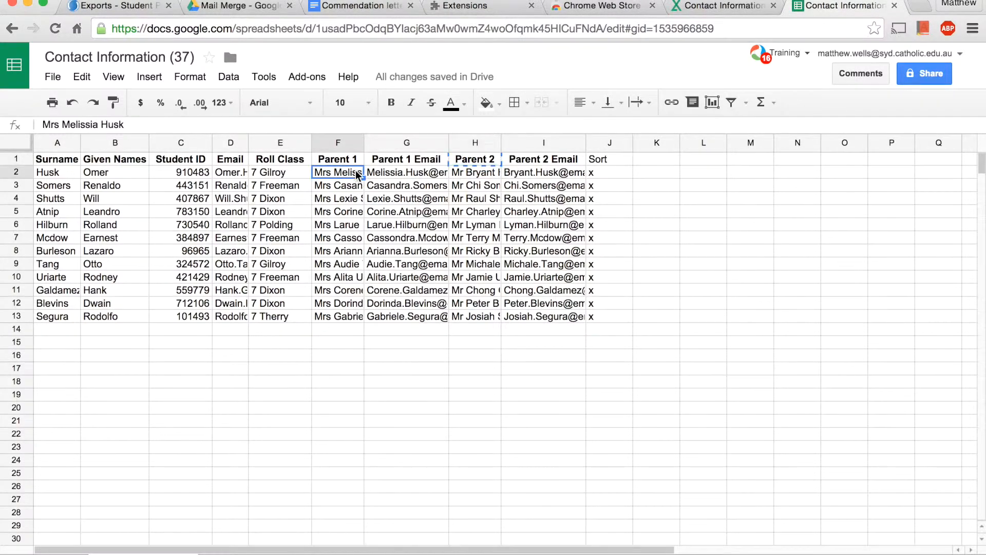
left_click(477, 175)
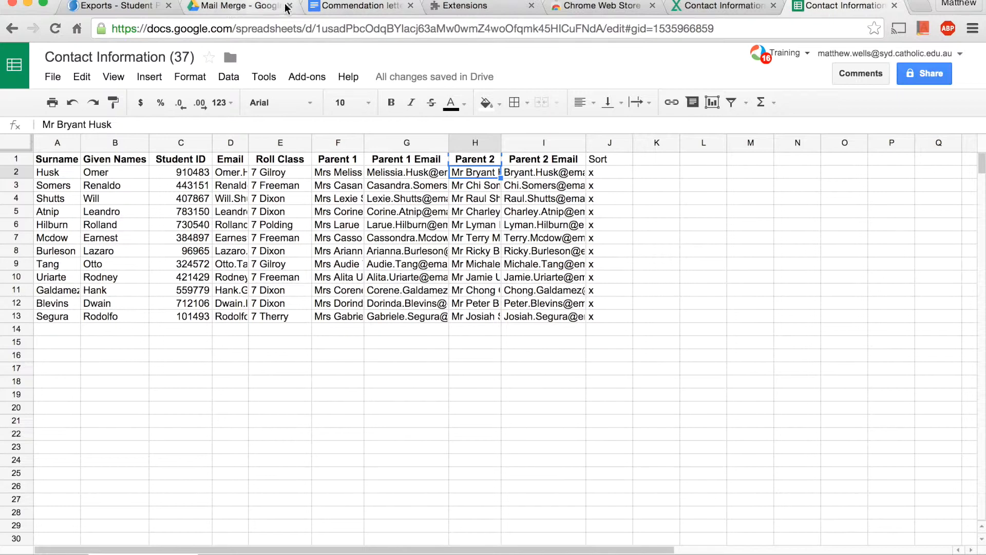
left_click(98, 158)
key("ctrl+c")
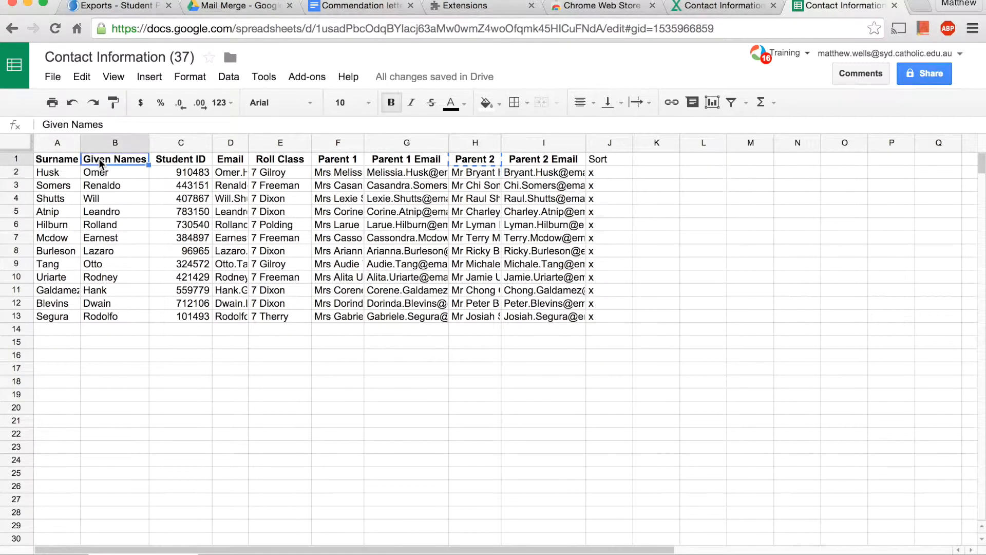
left_click(310, 11)
left_click(208, 202)
type("<<")
key("ctrl+v")
type(">>")
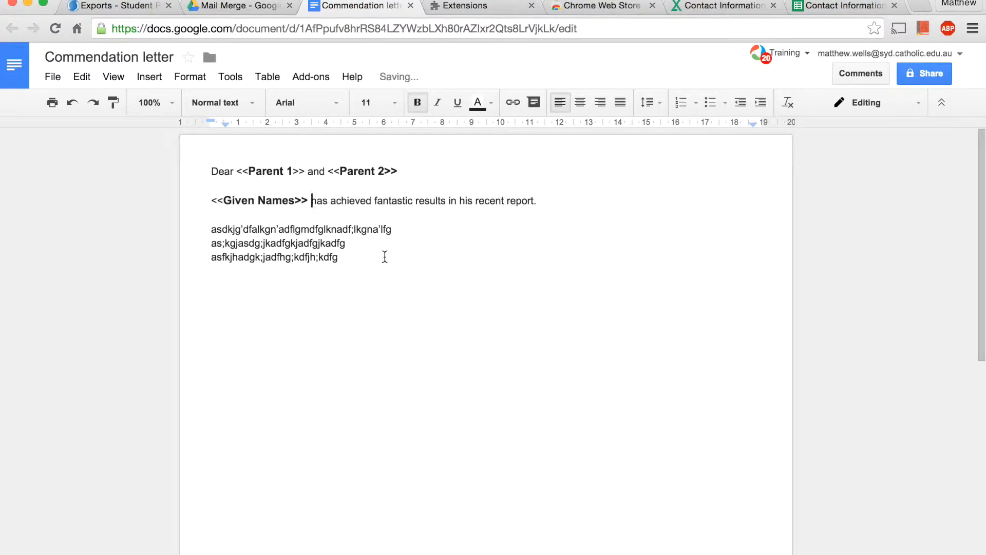
- Close the letter with "Yours Sincerely" below the body text and "Year Coordinator" as the signatory line
left_click(366, 264)
key("Return")
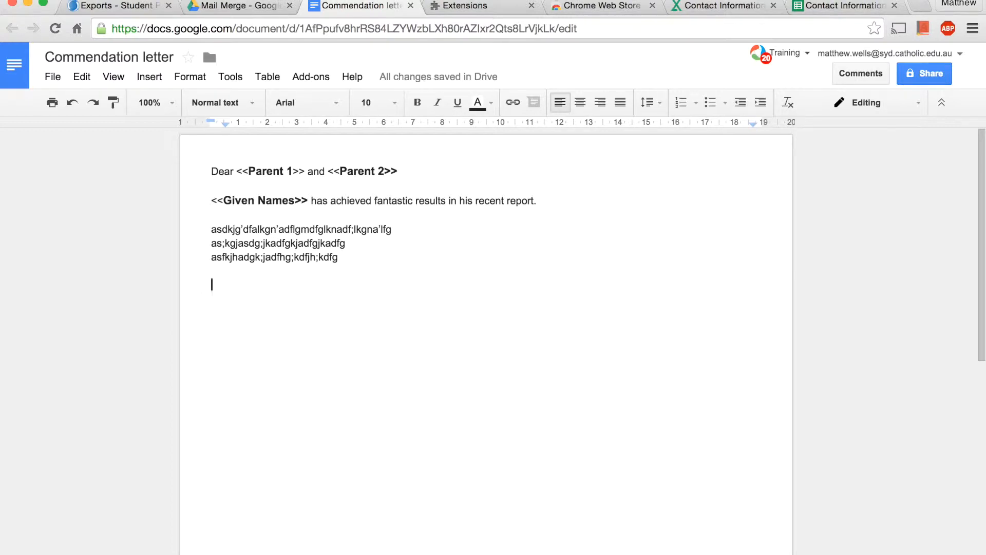
type("Yours Sincerely")
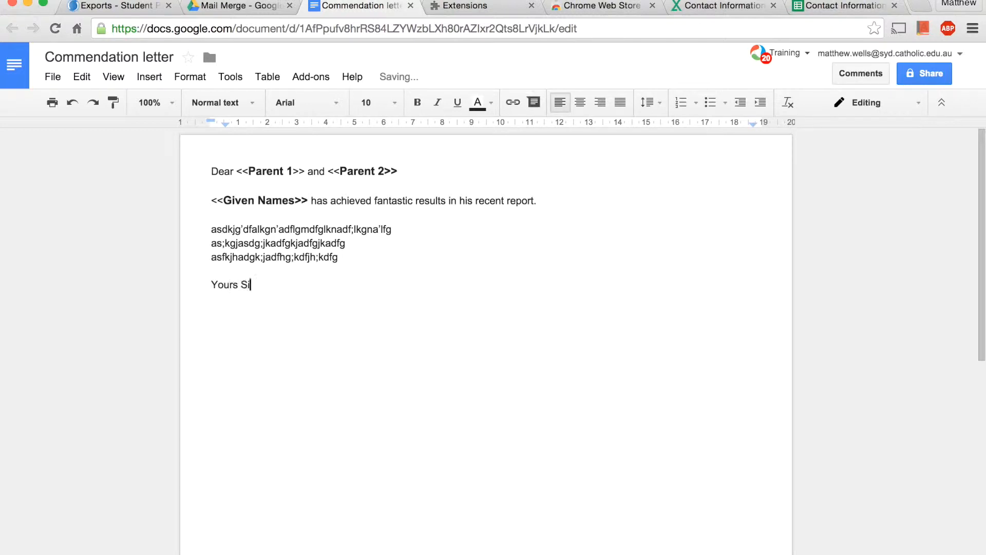
key("Return")
key("Return")
type("Year Coordinator")
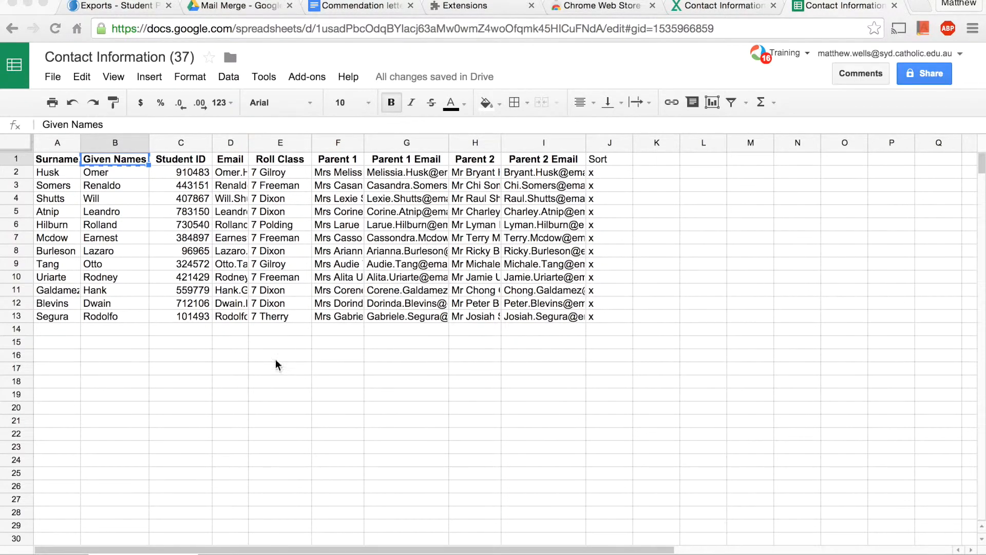
- Switch to the Contact Information (37) sheet and search the add-ons store for autocrat
left_click(305, 78)
mouse_move(357, 110)
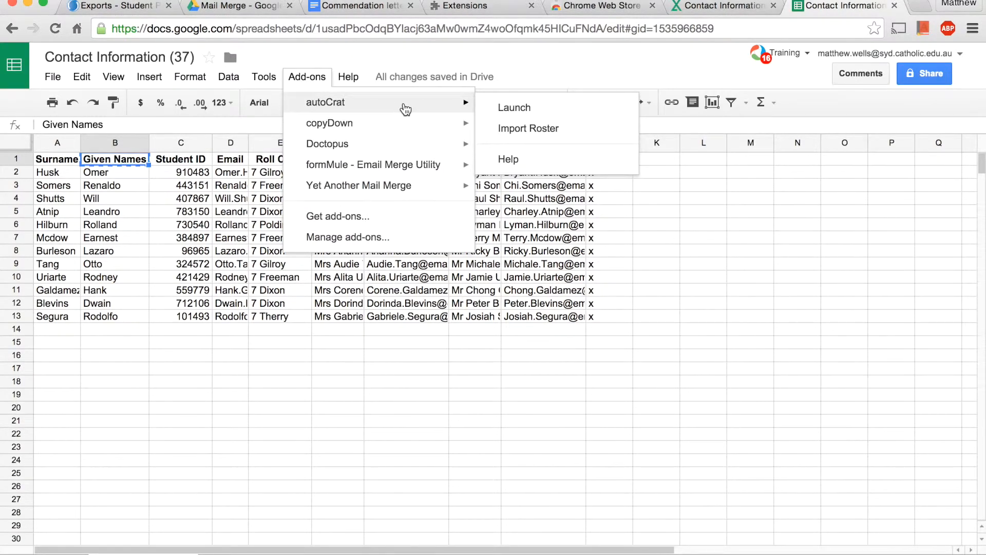
left_click(343, 219)
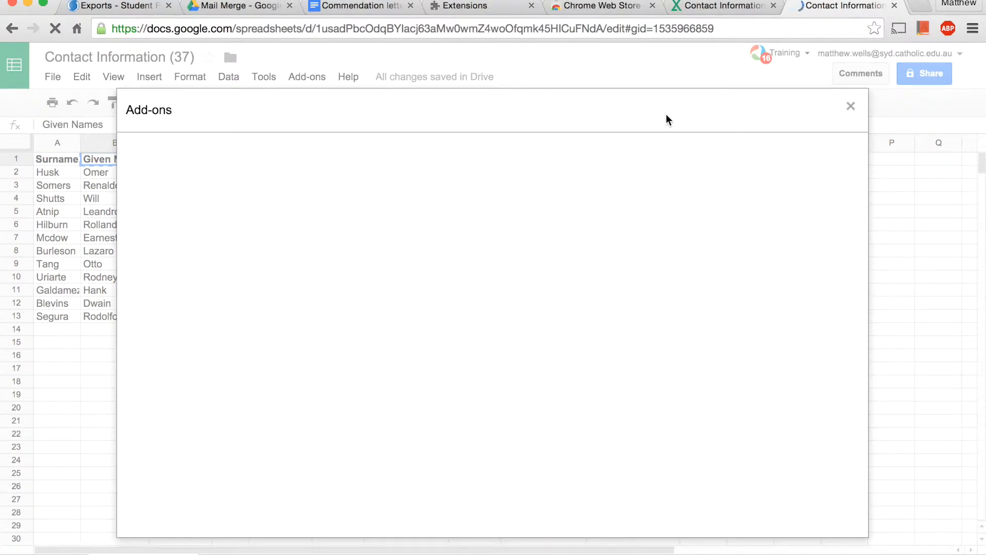
type("autocrat")
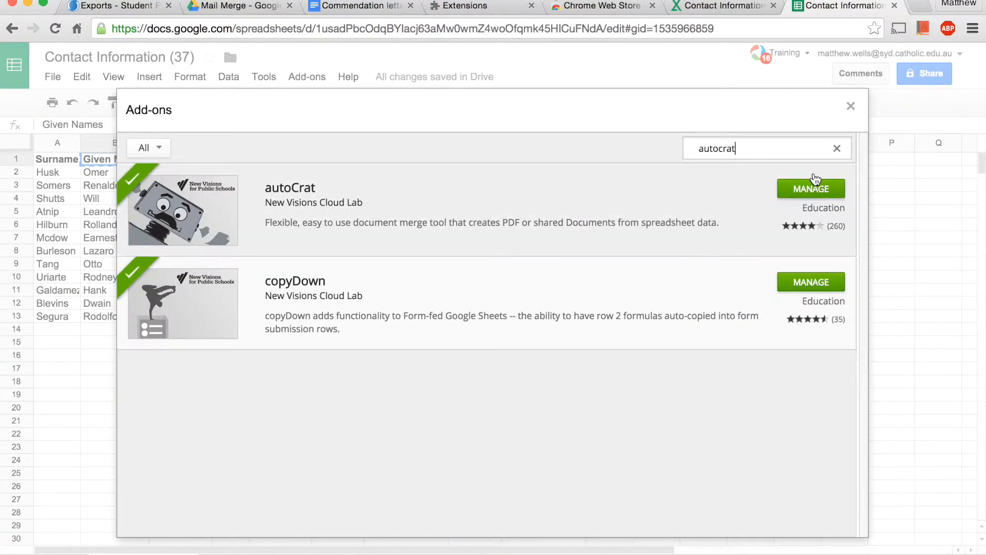
left_click(851, 106)
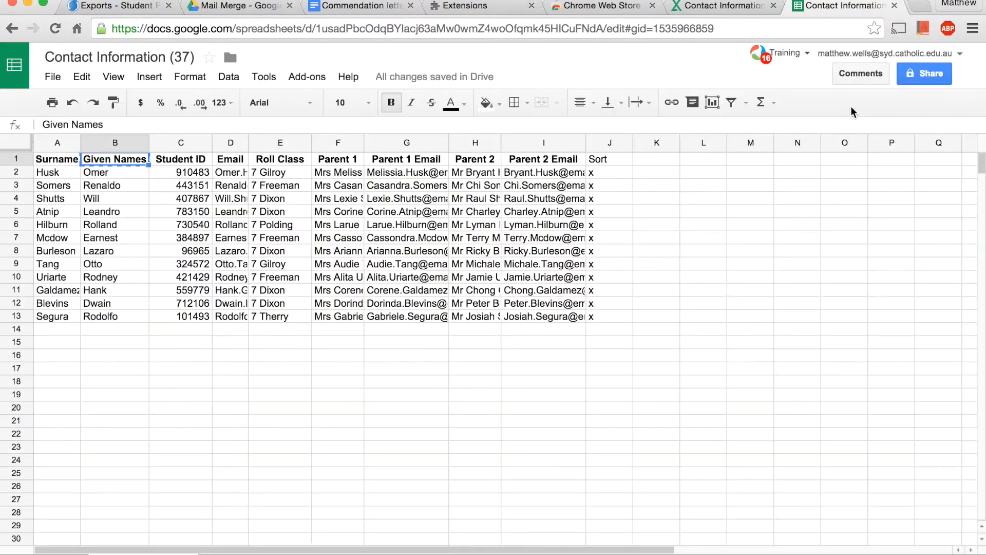
- Launch the autoCrat add-on for the contact sheet and start a new merge job
left_click(307, 77)
mouse_move(390, 102)
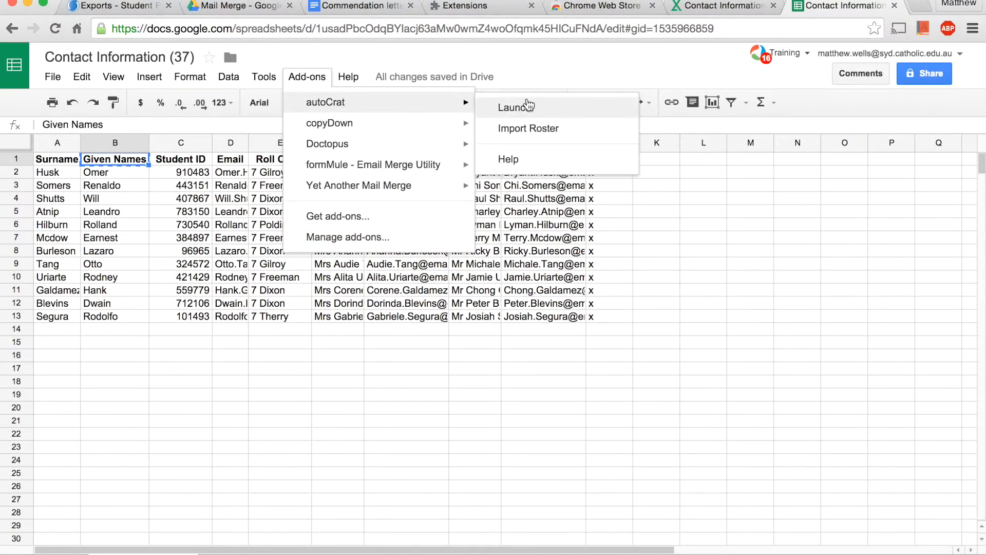
left_click(526, 106)
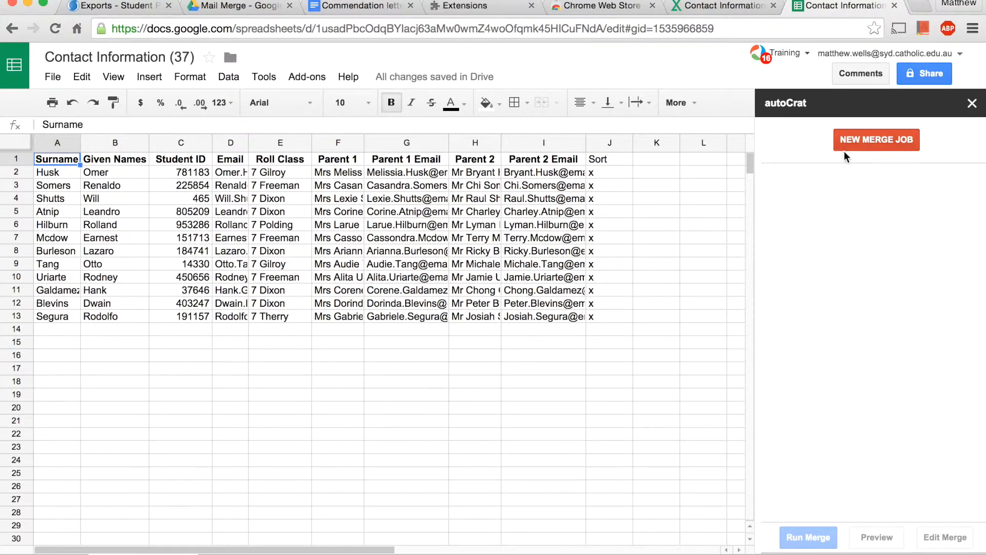
left_click(866, 140)
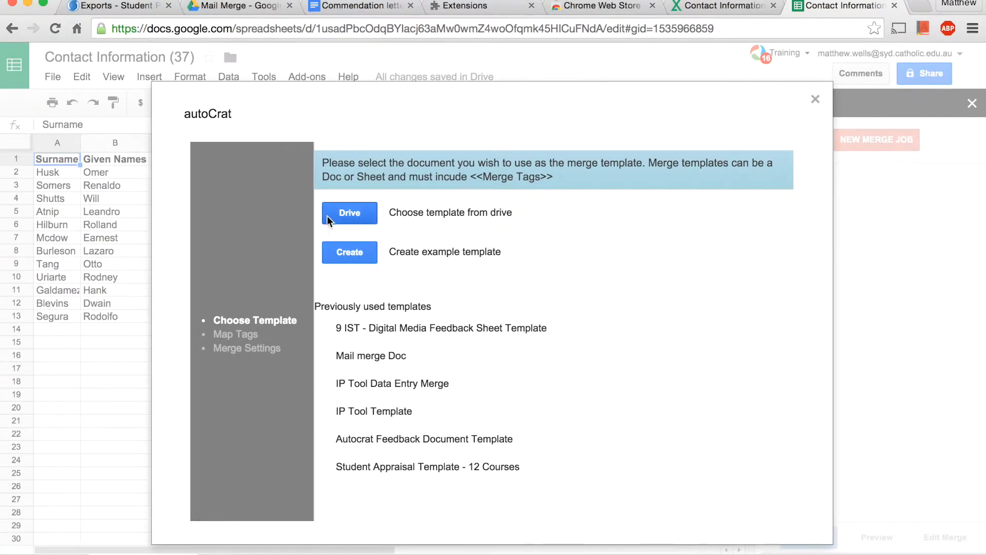
- Choose the Commendation letter from the Mail Merge folder in Drive as the merge template
left_click(351, 216)
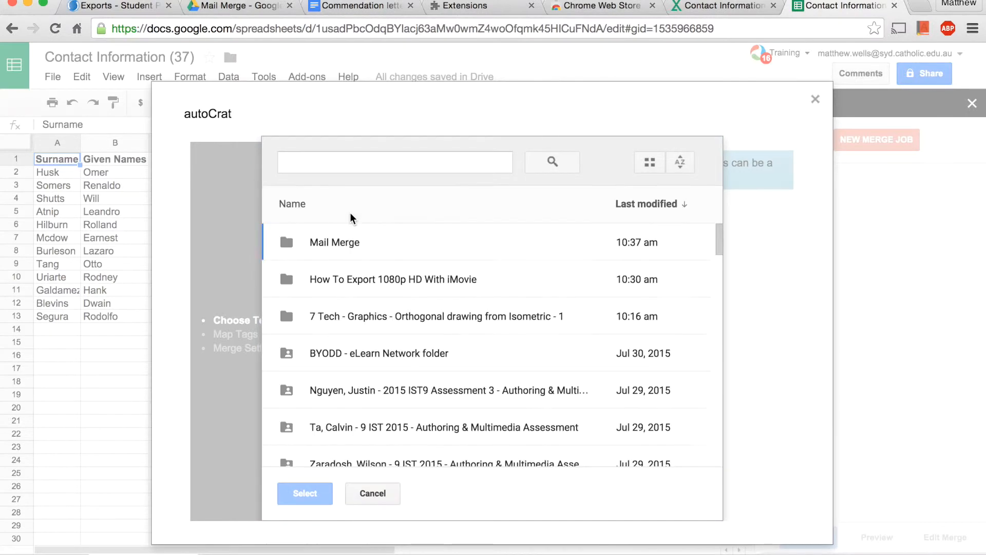
double_click(330, 245)
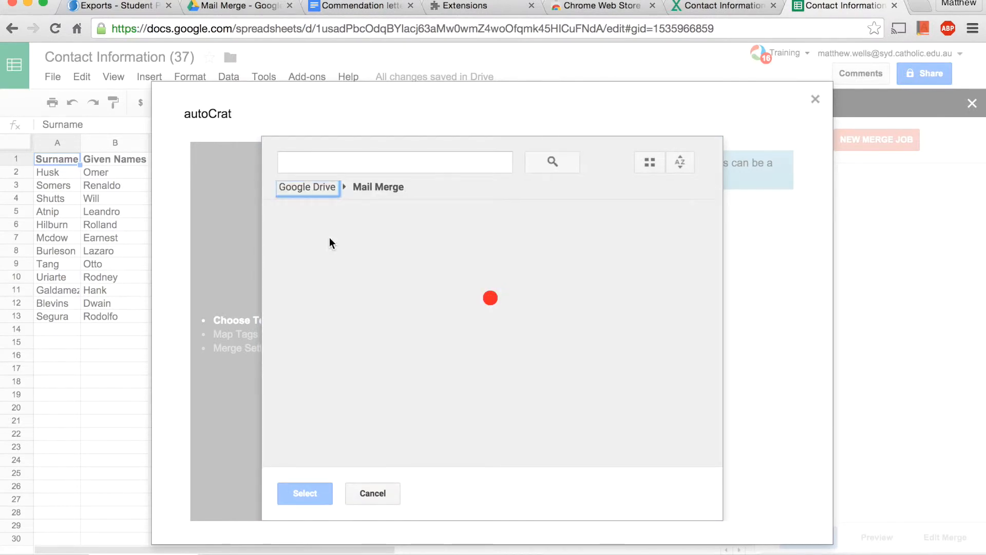
left_click(331, 258)
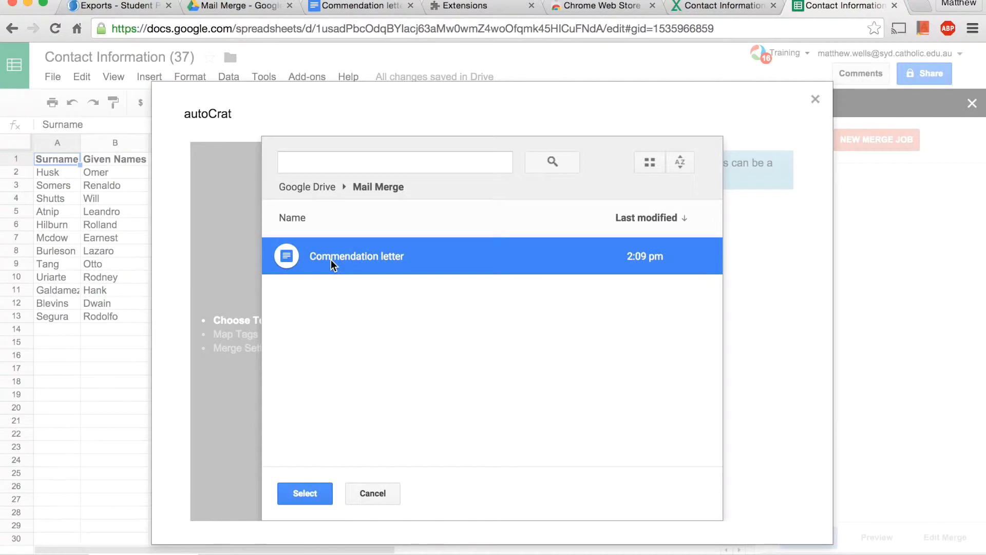
left_click(316, 492)
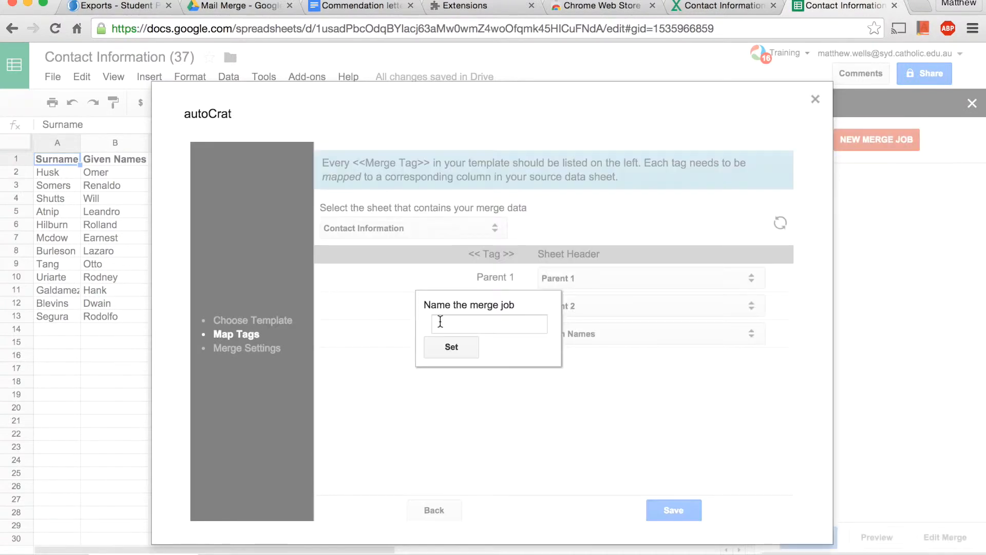
- Name the merge job "Commendation"
left_click(468, 325)
type("Comm")
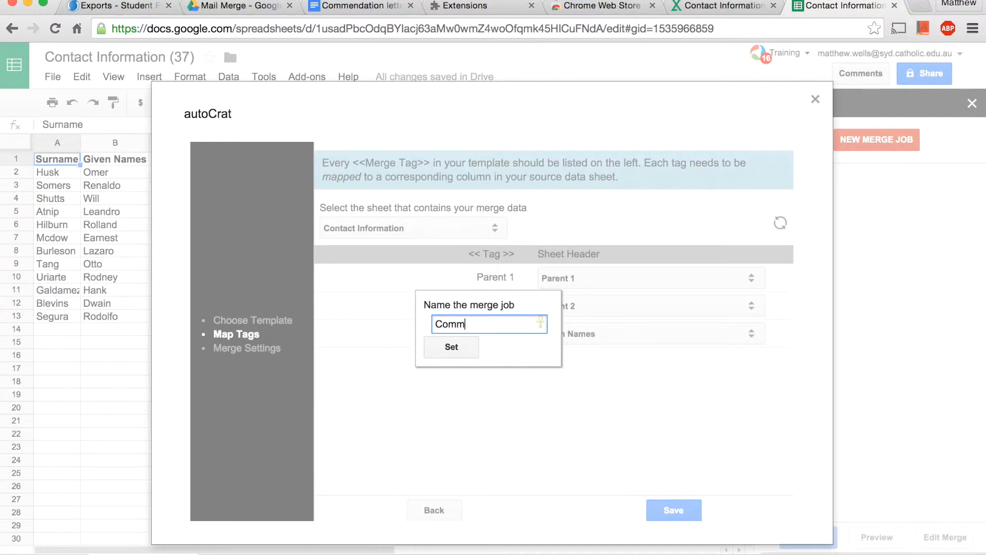
type("ednation letter")
key("Return")
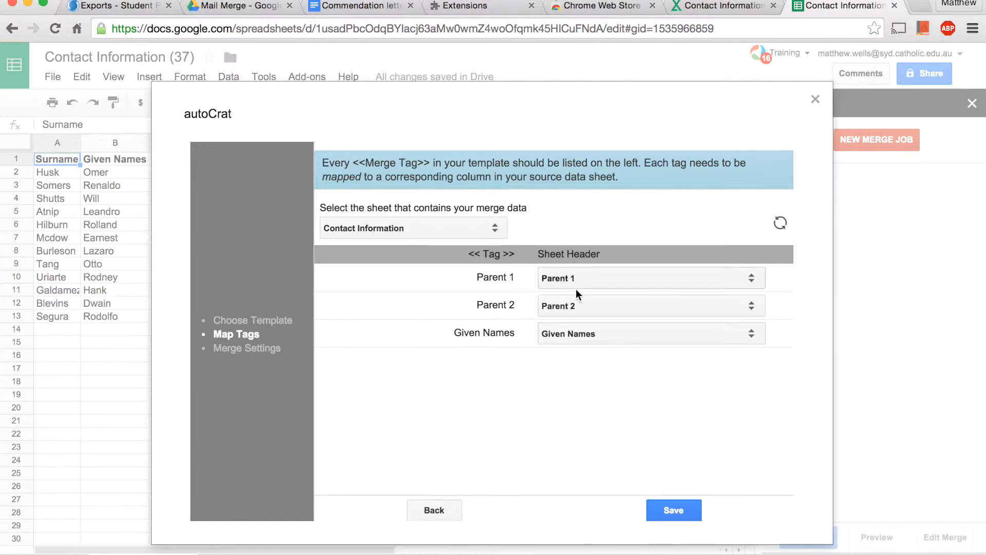
- Check the column choices for the Given Names tag, keep Given Names, and save the tag mapping
left_click(568, 336)
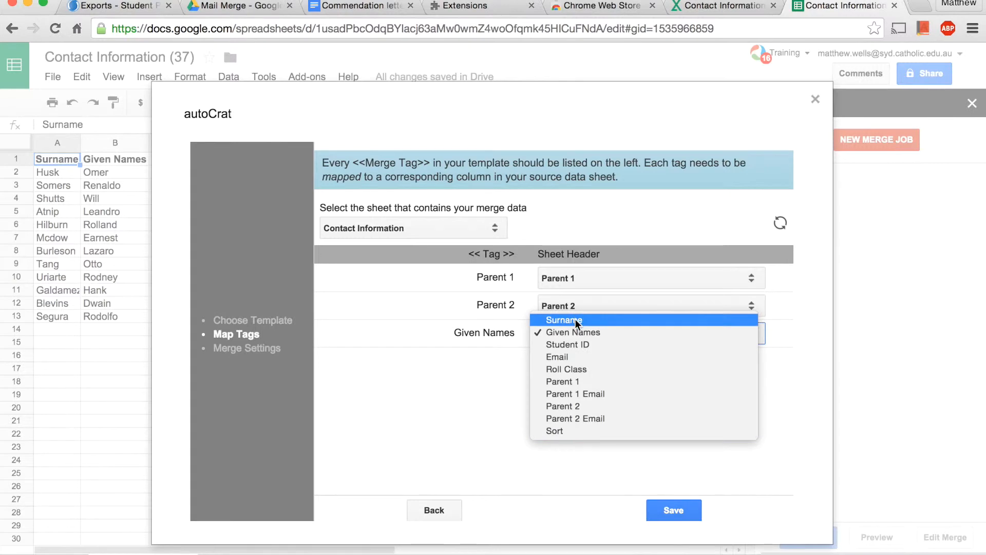
left_click(523, 335)
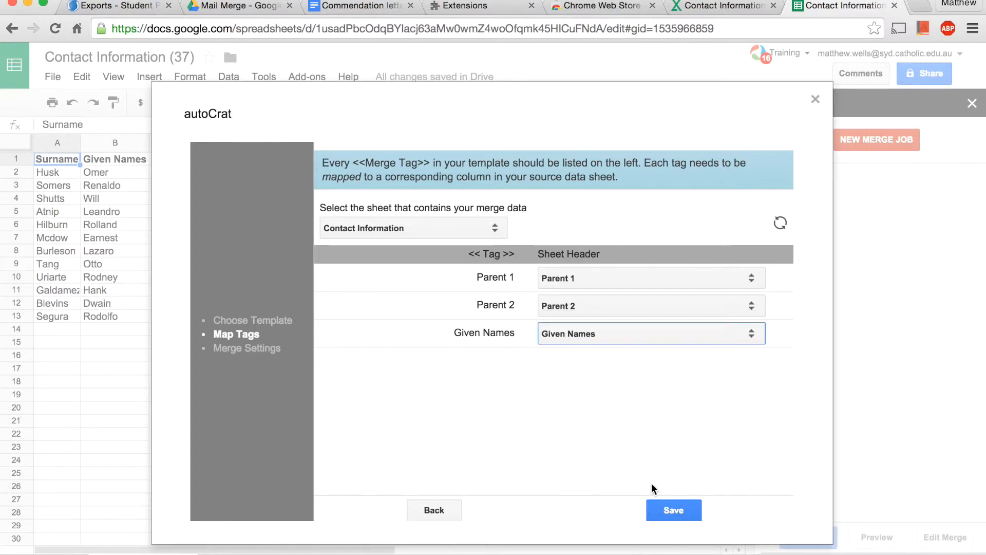
left_click(676, 510)
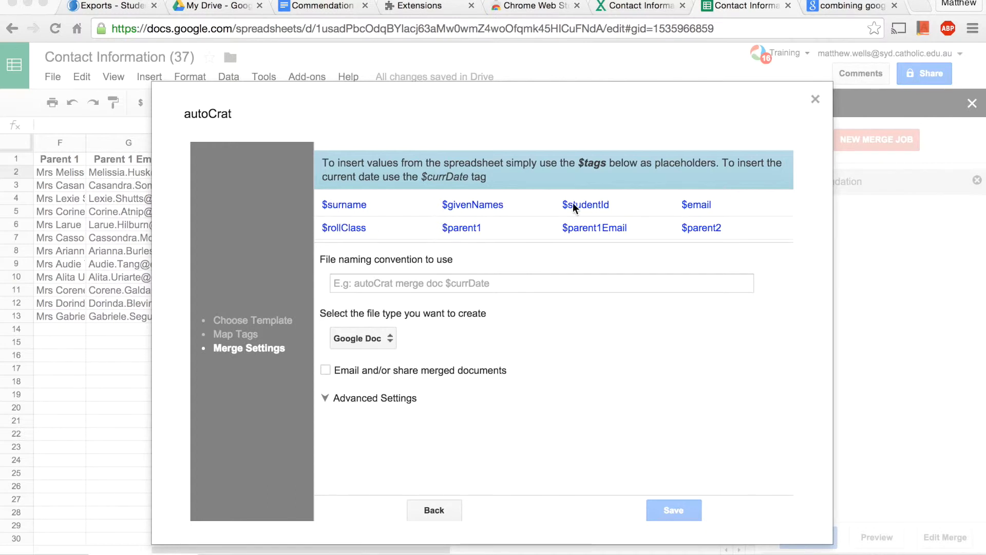
- Set the merged file name to "$surname, $givenNames - Sem 1 2015 Commendation Letter" and the file type to PDF
left_click_drag(367, 204, 323, 205)
left_click(354, 283)
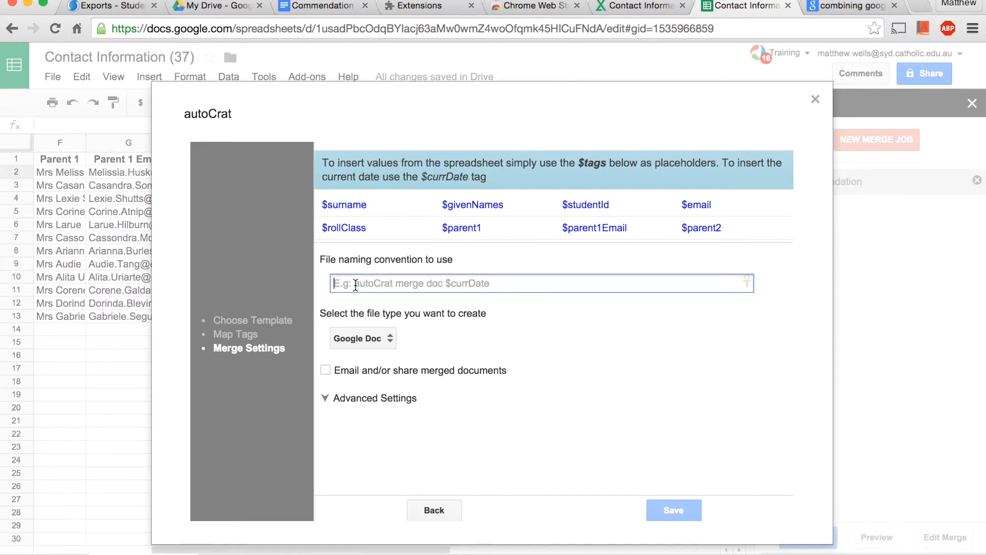
key("ctrl+v")
type(",")
left_click_drag(503, 205, 441, 205)
left_click(415, 286)
key("ctrl+v")
type("- Sem")
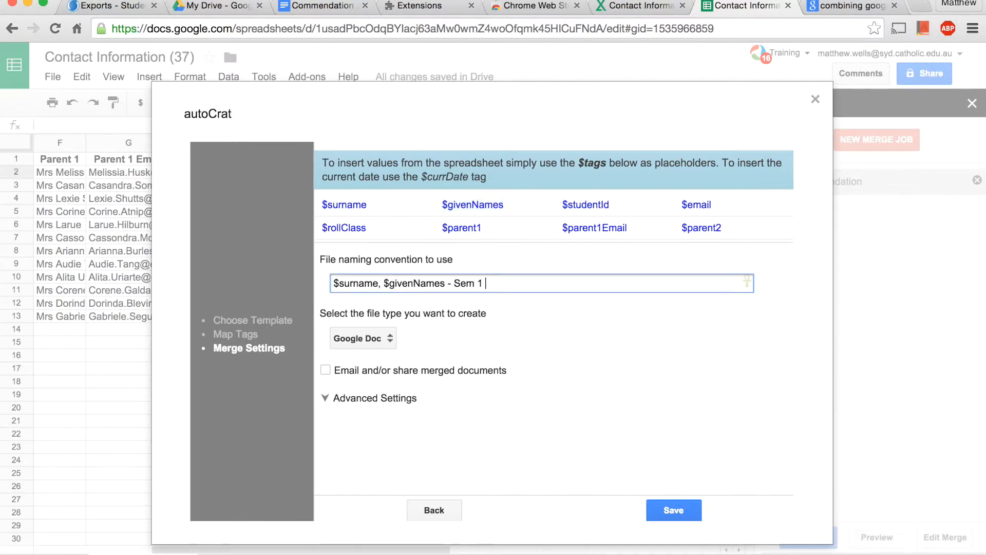
type(" 1 2015 Commendation ")
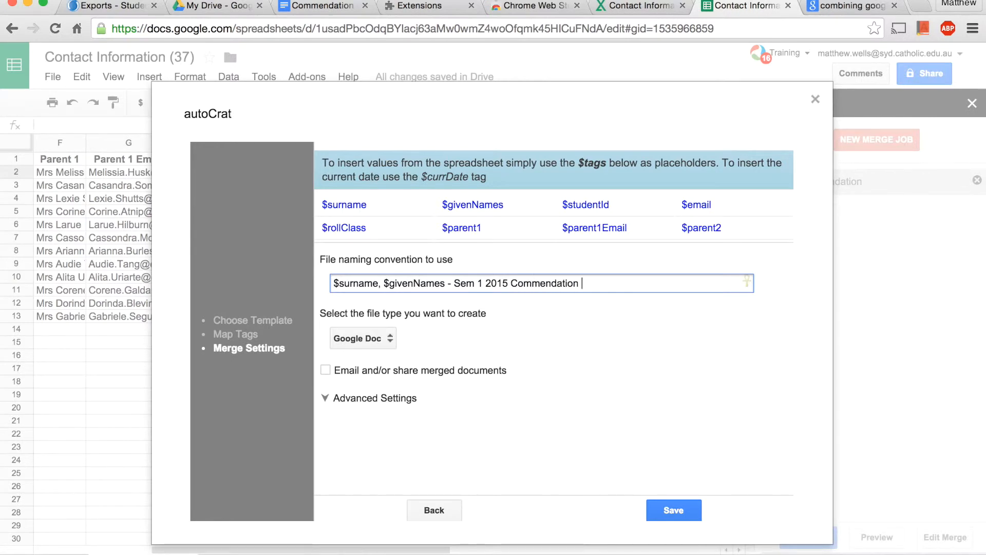
type("Letter")
left_click(377, 341)
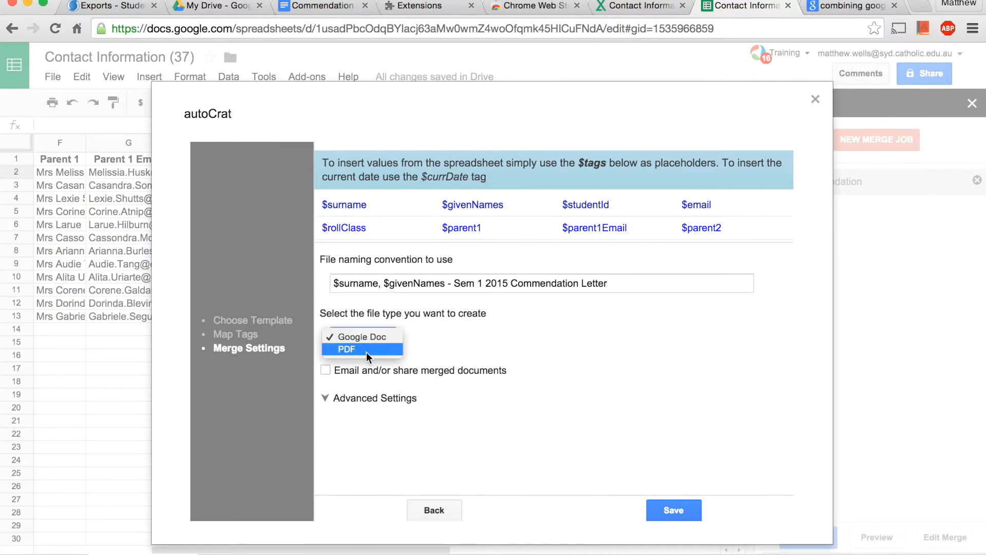
left_click(366, 352)
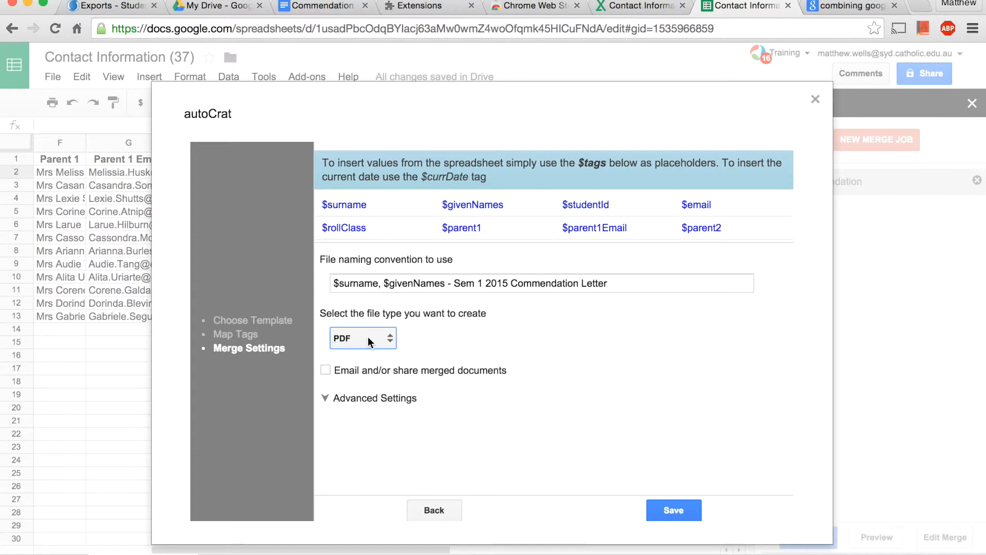
- Look through the options for emailing and sharing merged documents, and switch that option back off
left_click(325, 370)
scroll(405, 376, "down", 3)
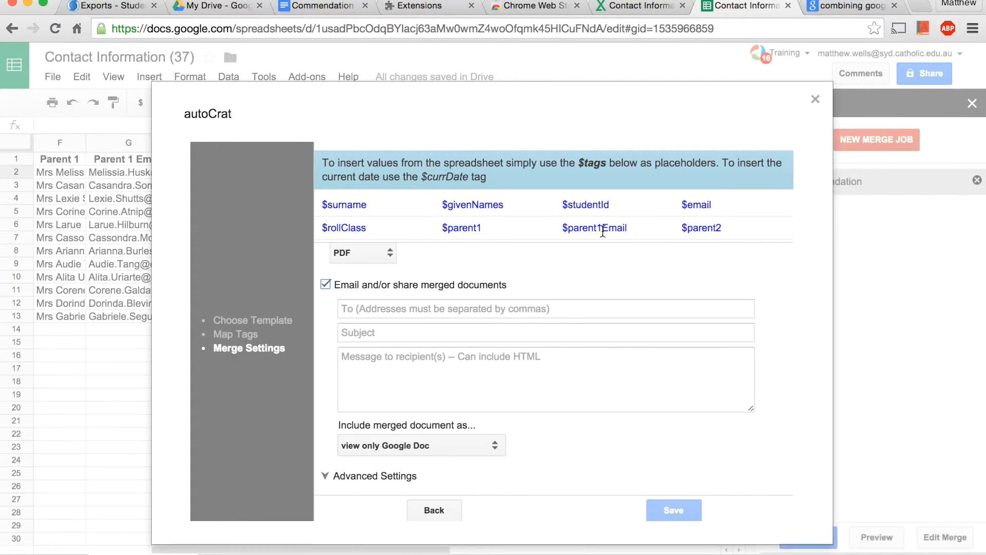
scroll(554, 220, "down", 2)
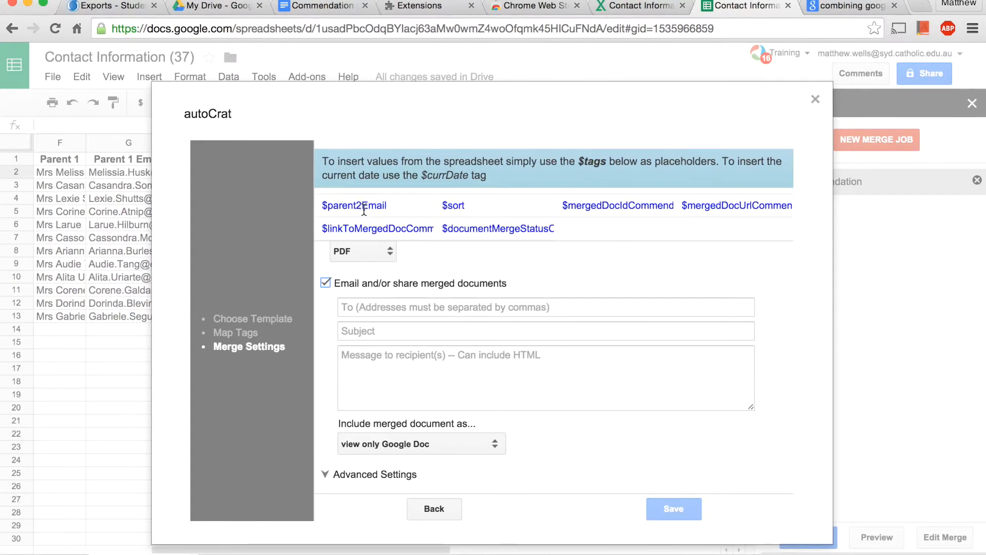
left_click(492, 448)
left_click(551, 433)
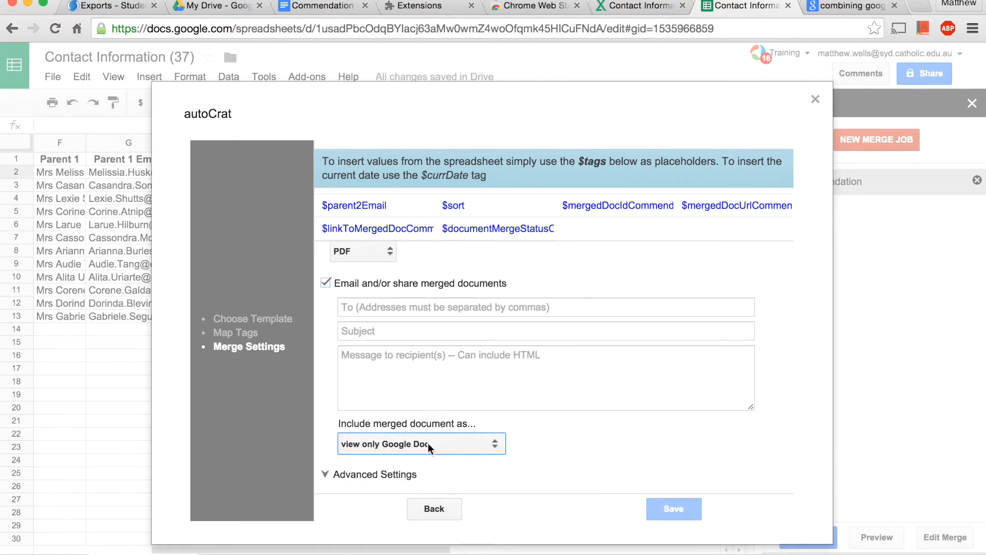
left_click(327, 282)
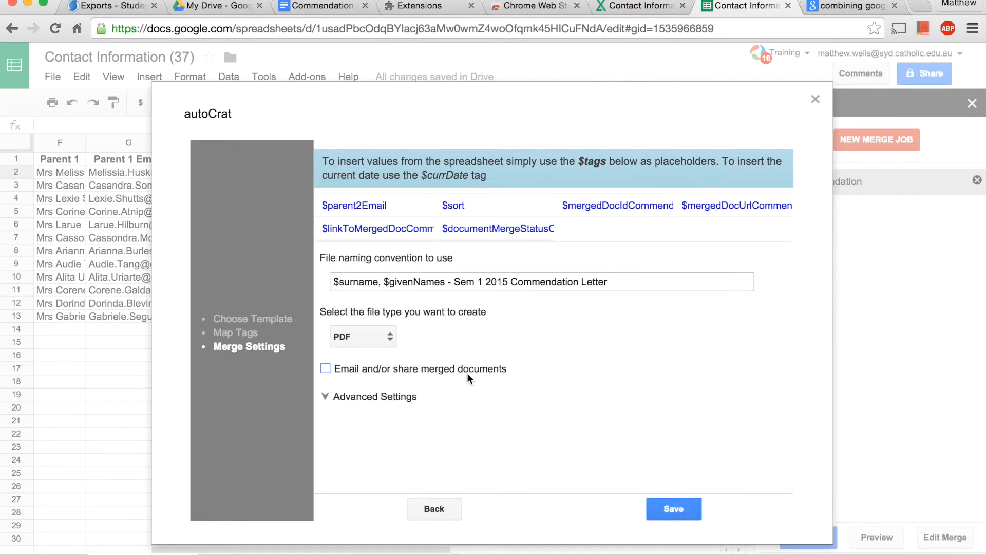
- Save the merge settings and run the Commendation merge job
left_click(664, 511)
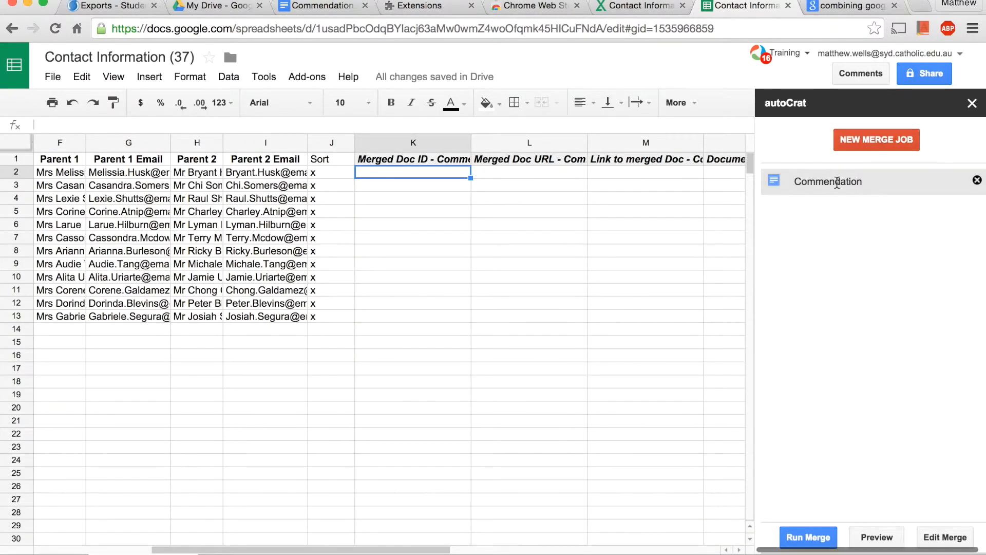
left_click(816, 536)
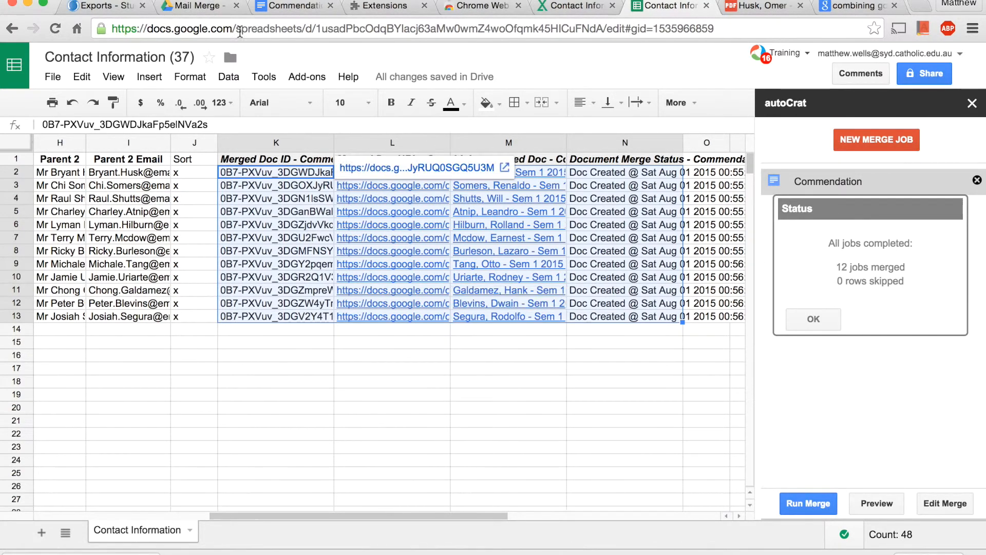
- Switch to Google Drive and open the Commendation - Merged Docs folder in My Drive
left_click(200, 8)
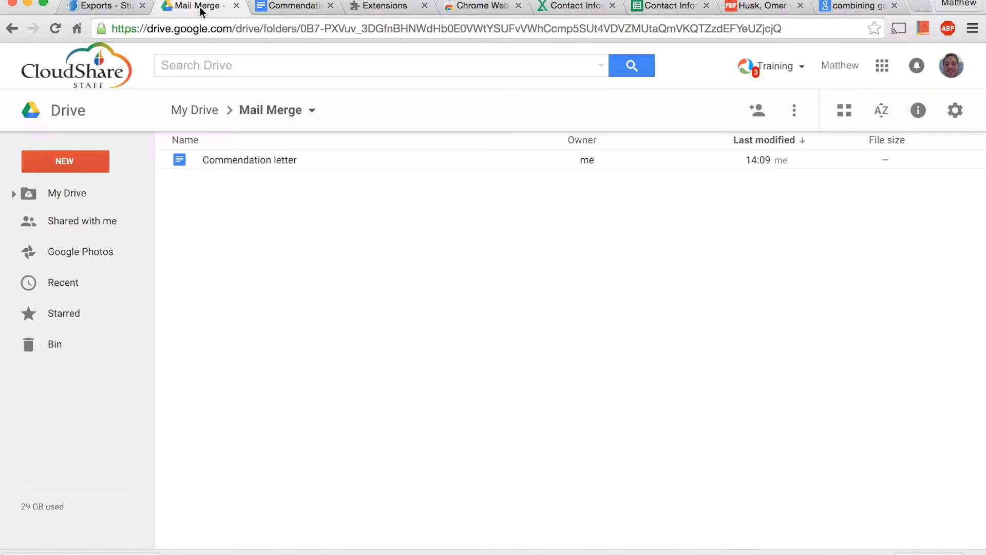
left_click(194, 118)
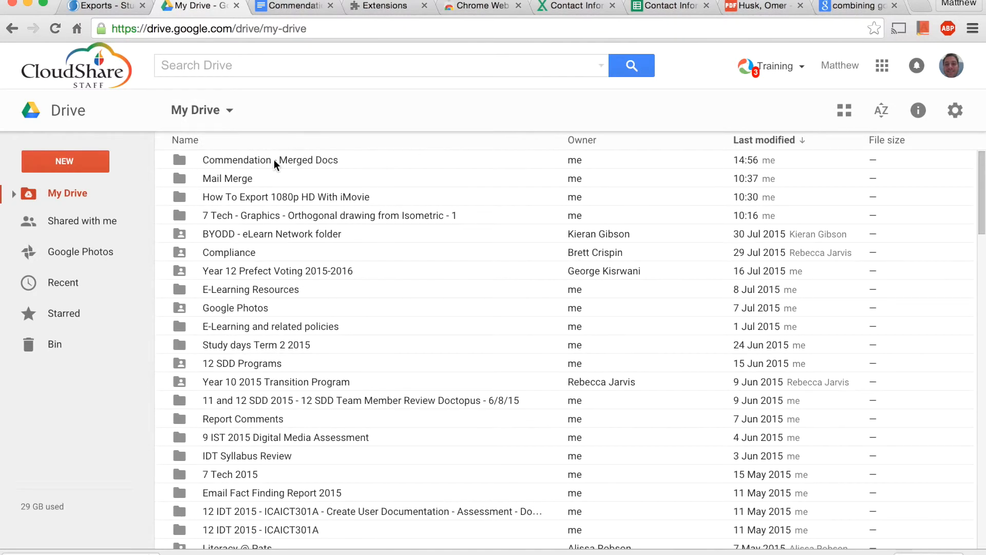
double_click(289, 161)
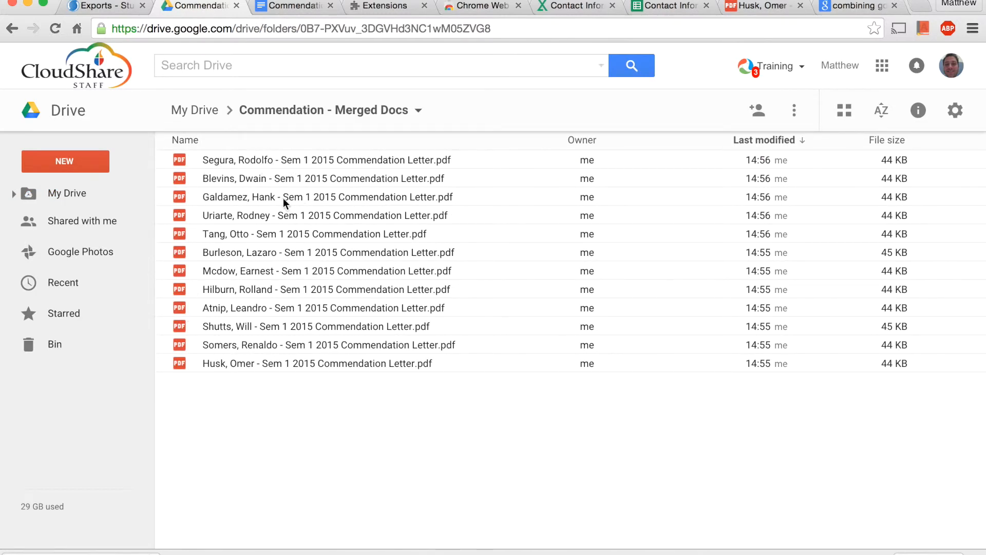
- Download all the commendation letter PDFs in the Commendation - Merged Docs folder
key("super+a")
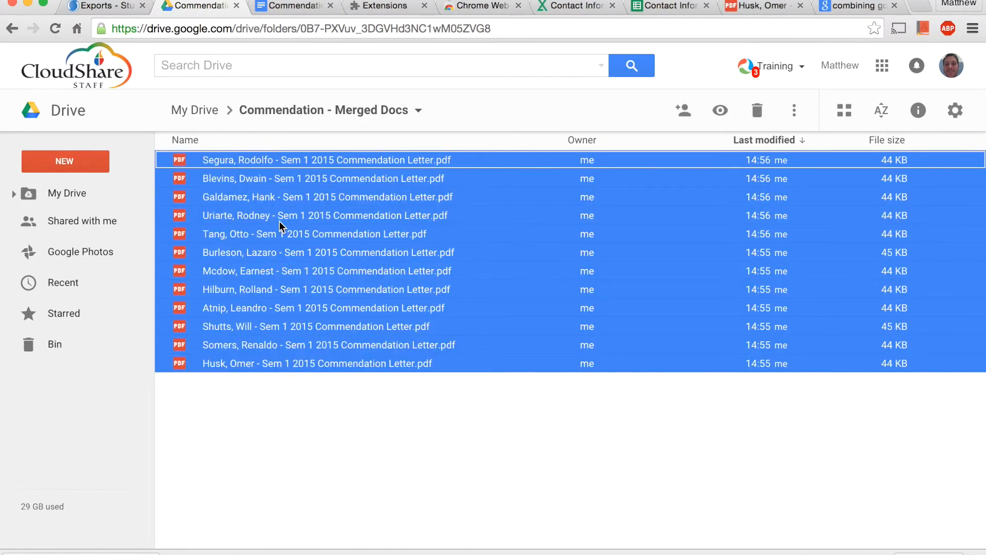
right_click(281, 226)
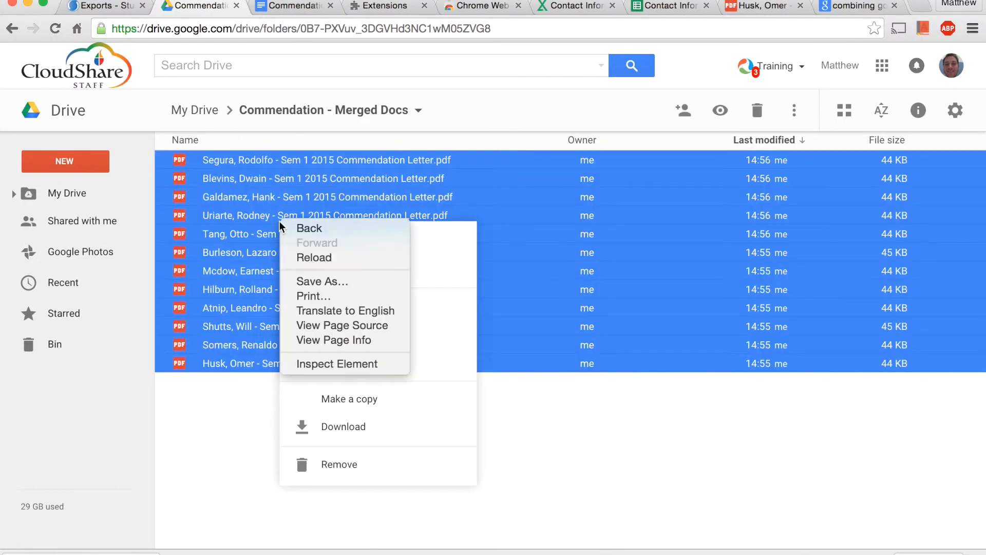
left_click(349, 434)
left_click(351, 431)
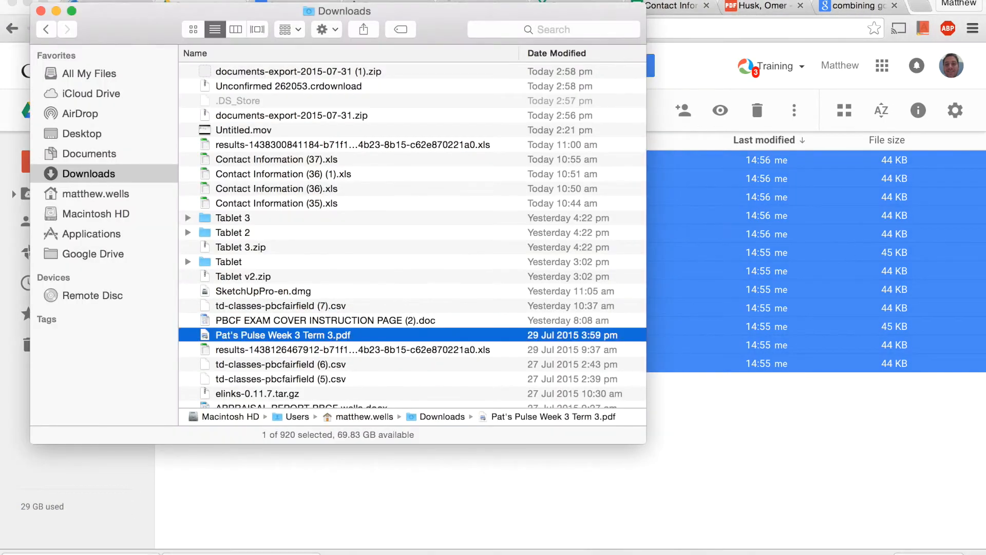
- In Finder's Downloads folder, extract the archive documents-export-2015-07-31 (1).zip and open the extracted folder
left_click(226, 76)
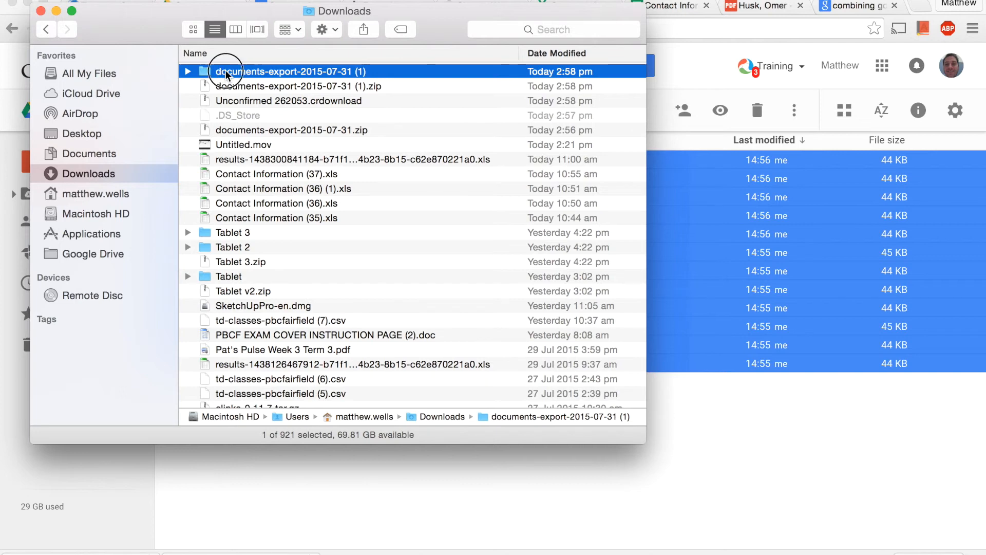
double_click(226, 75)
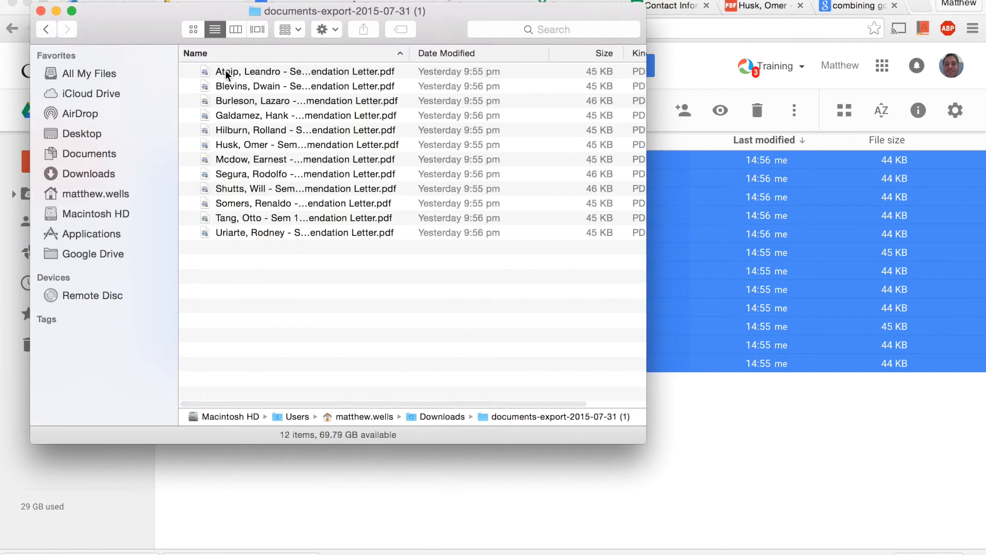
- Print all 12 commendation letter PDFs in the extracted folder together
key("super+a")
right_click(254, 112)
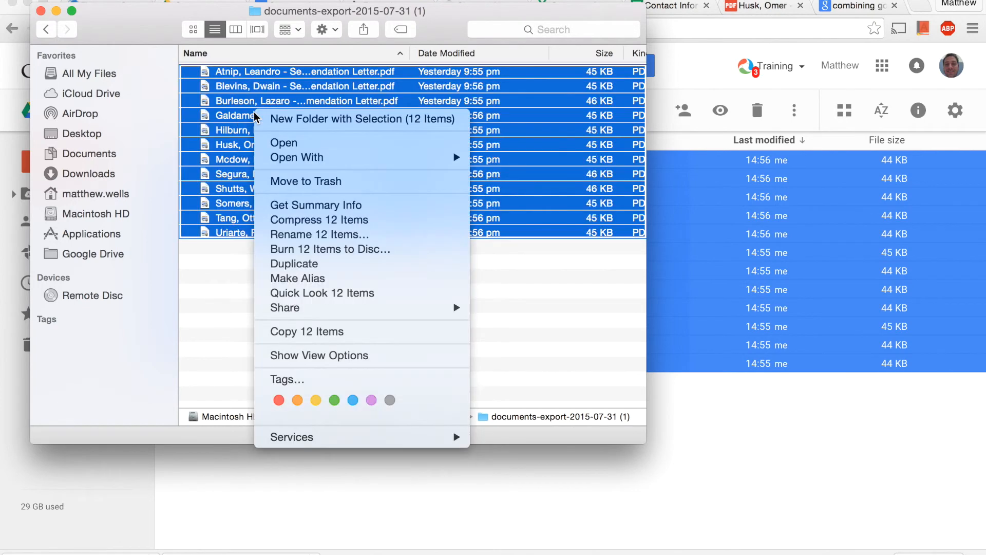
left_click(220, 112)
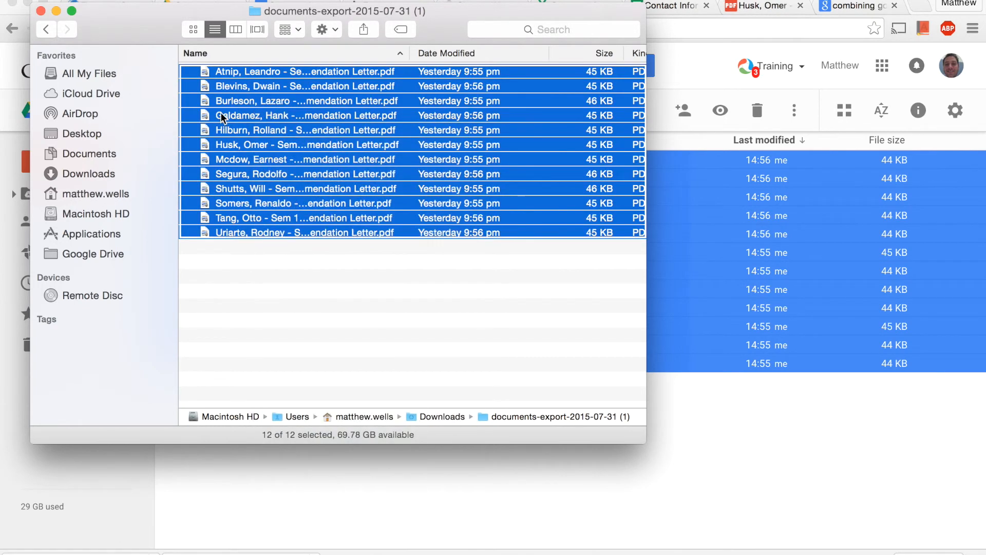
left_click(97, 0)
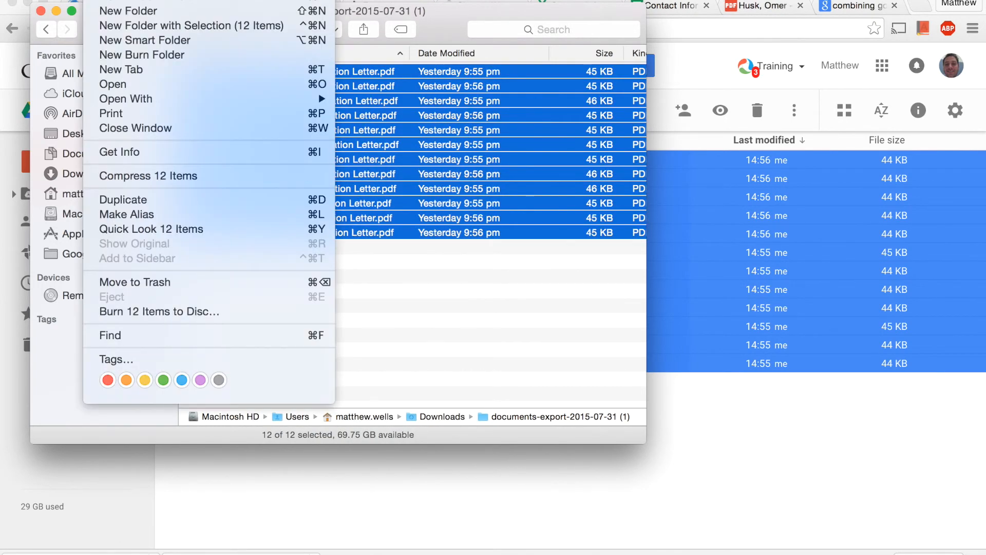
left_click(132, 119)
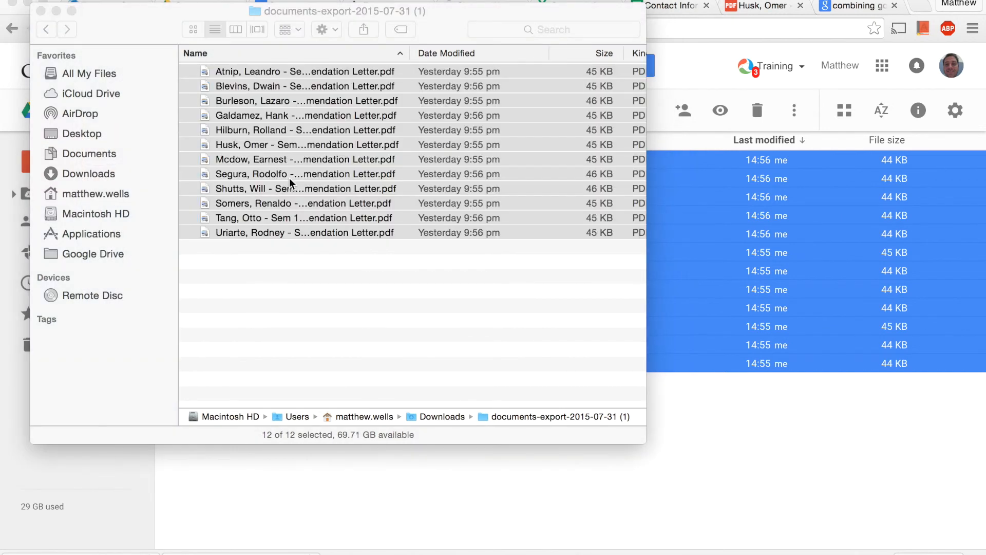